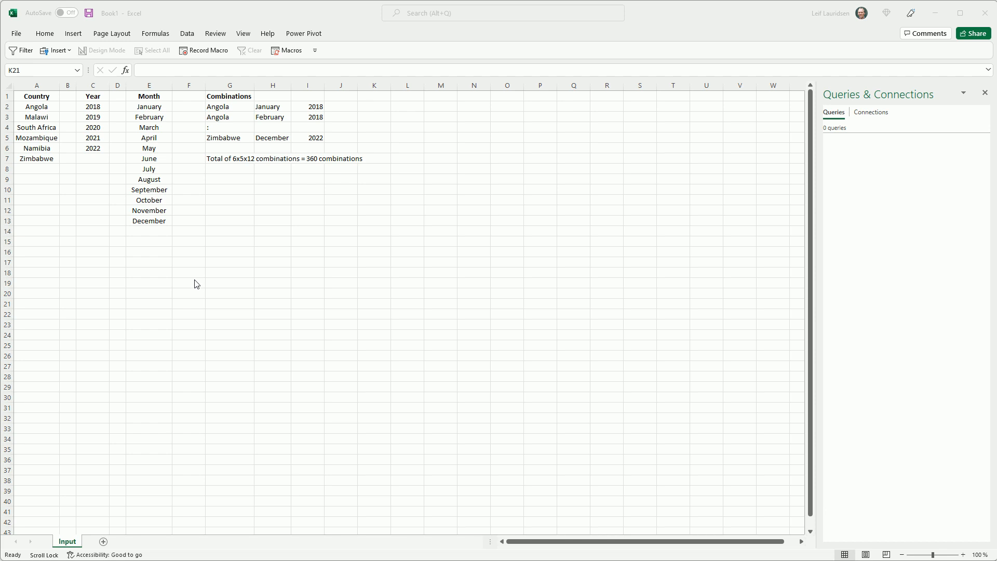
Examine the Country, Year and Month lists and the sample combinations listed beside them.
{"action": "left_click", "coordinate": [50, 98]}
{"action": "left_click_drag", "start_coordinate": [45, 106], "coordinate": [45, 157]}
{"action": "left_click_drag", "start_coordinate": [101, 107], "coordinate": [96, 151]}
{"action": "left_click", "coordinate": [162, 106]}
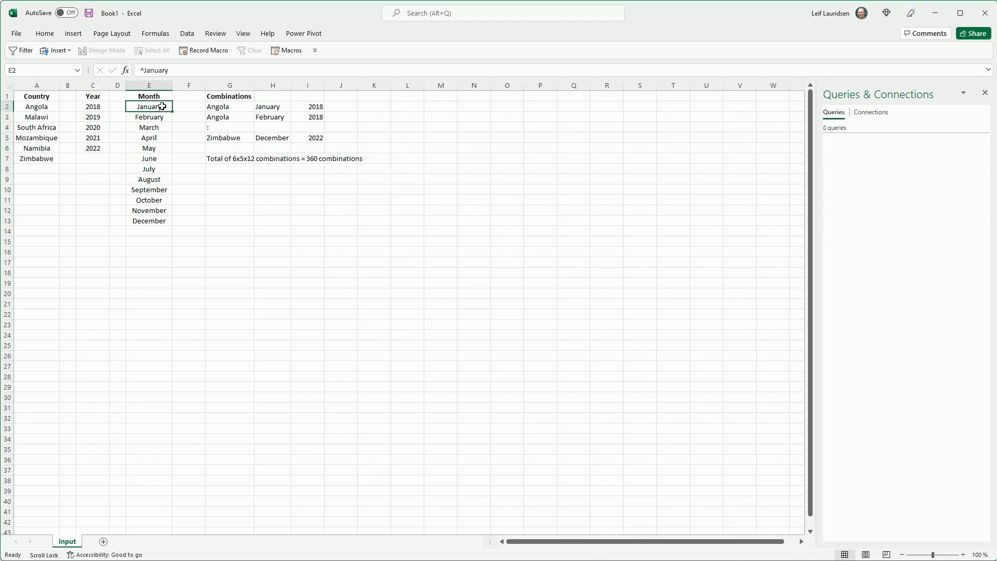
{"action": "left_click_drag", "start_coordinate": [162, 110], "coordinate": [150, 220]}
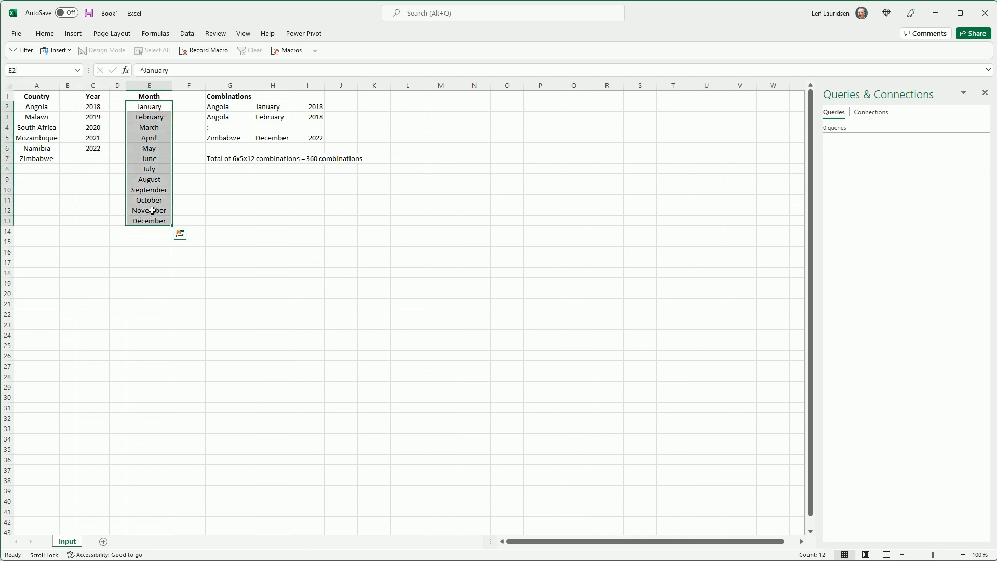
{"action": "left_click", "coordinate": [137, 127]}
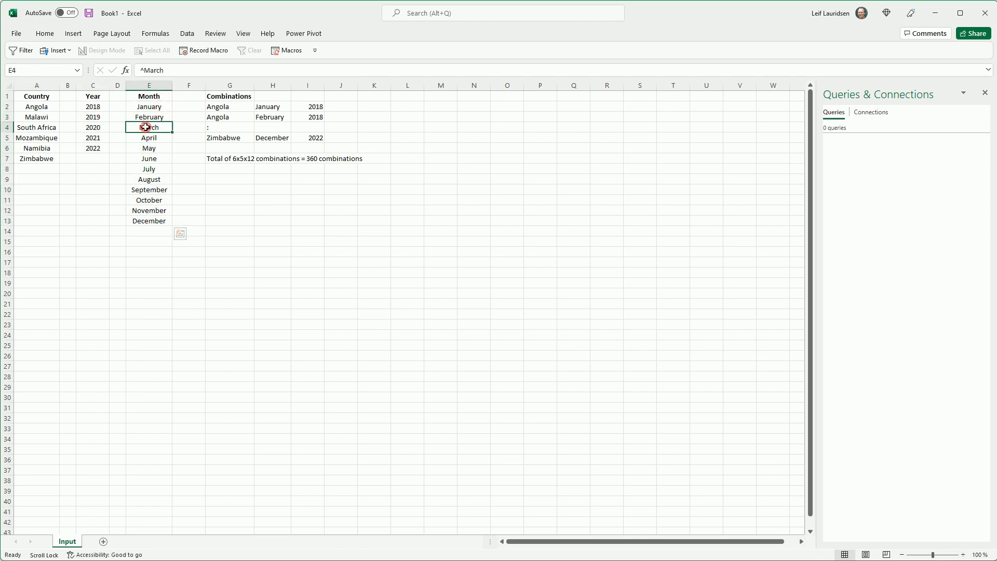
{"action": "left_click", "coordinate": [238, 107]}
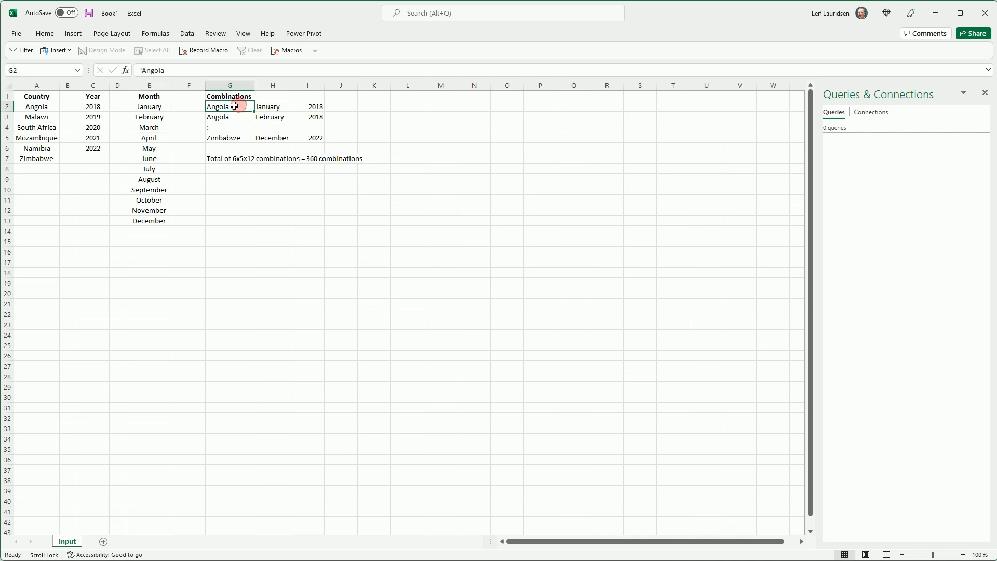
{"action": "left_click", "coordinate": [287, 106]}
{"action": "left_click", "coordinate": [314, 106]}
{"action": "left_click", "coordinate": [231, 116]}
{"action": "left_click", "coordinate": [276, 115]}
{"action": "left_click", "coordinate": [315, 116]}
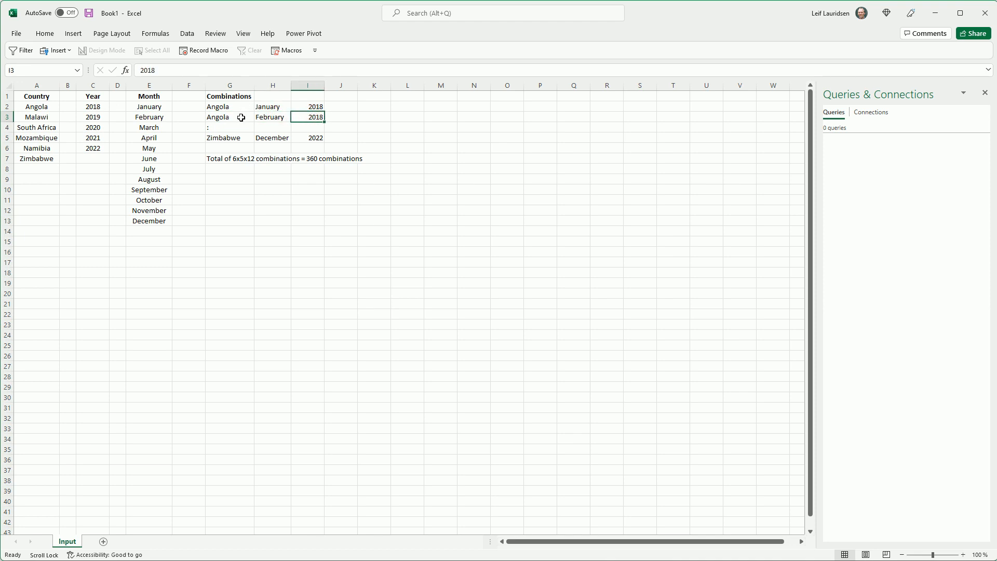
{"action": "left_click", "coordinate": [236, 137]}
{"action": "left_click", "coordinate": [284, 138]}
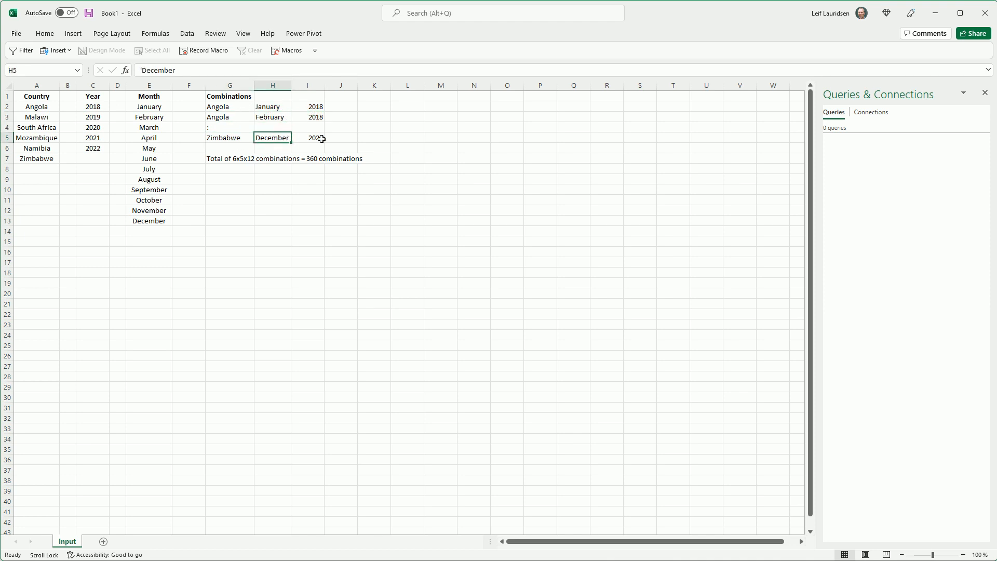
{"action": "left_click", "coordinate": [321, 138]}
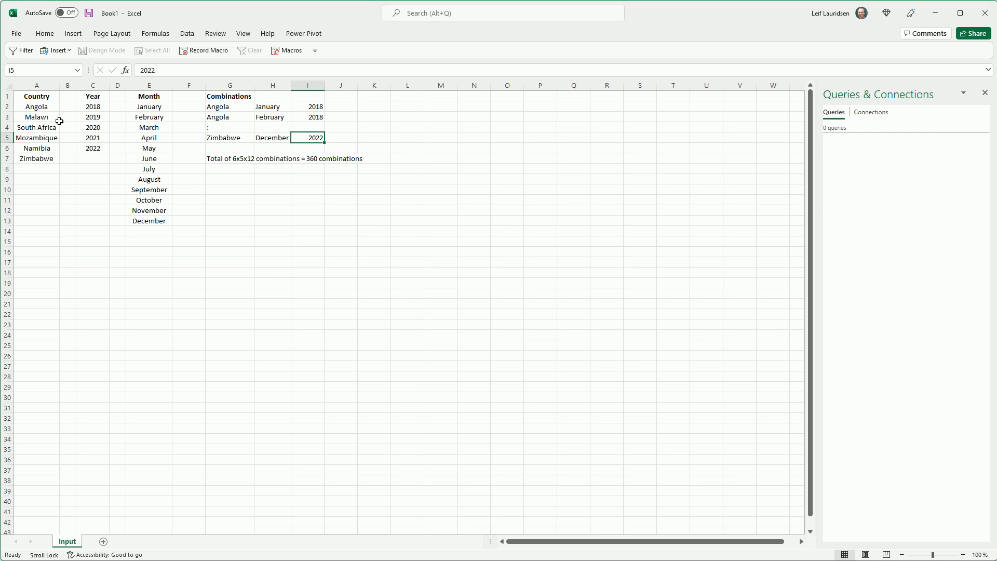
Convert the Country list in A1:A7 to a table with headers and bring it into Power Query.
{"action": "left_click", "coordinate": [44, 118]}
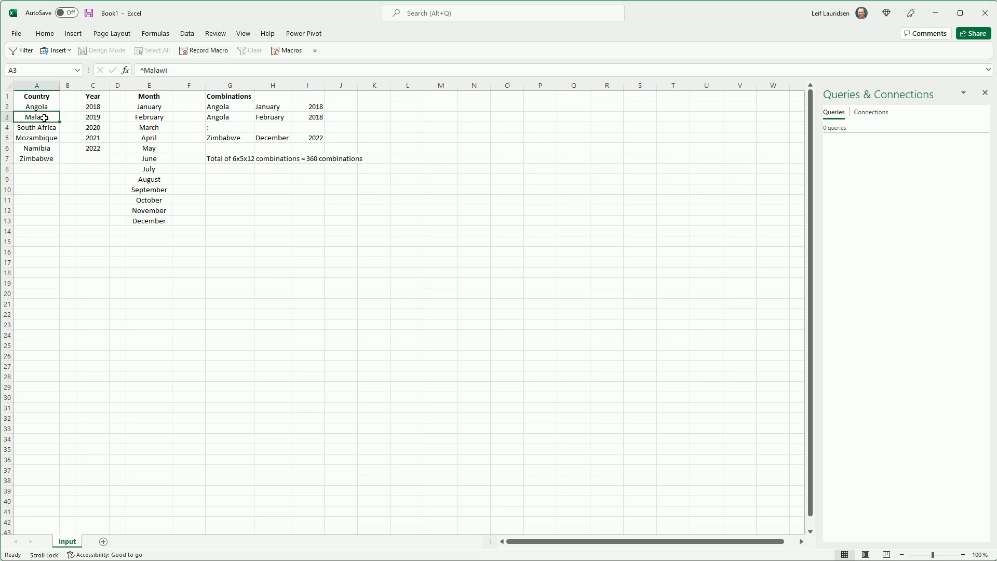
{"action": "right_click", "coordinate": [45, 118]}
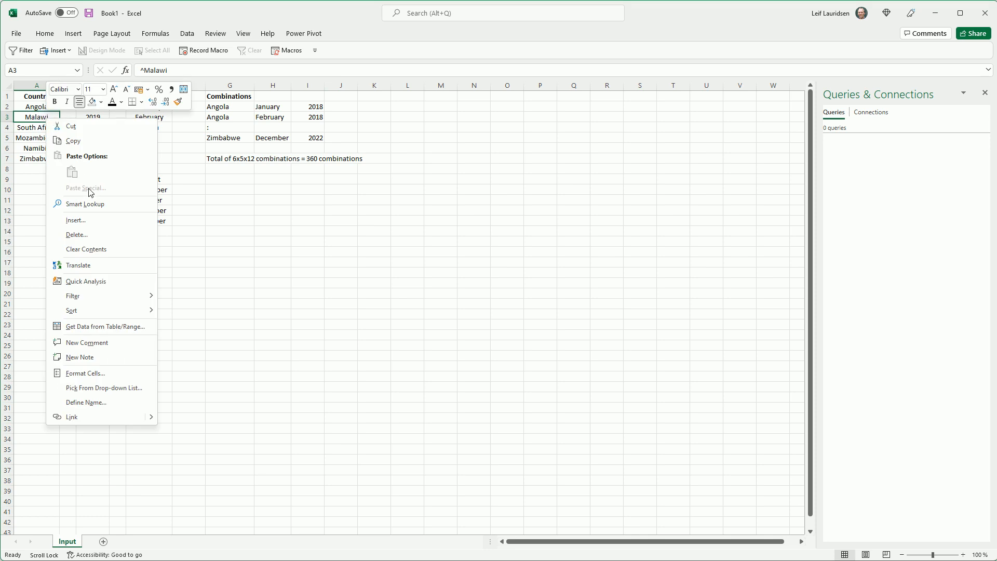
{"action": "left_click", "coordinate": [119, 327]}
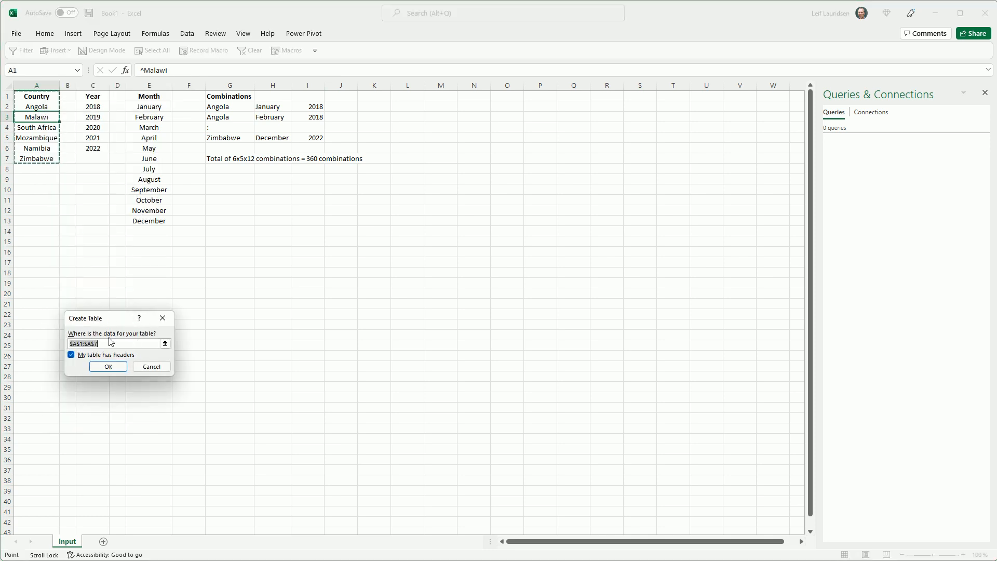
{"action": "left_click", "coordinate": [109, 367]}
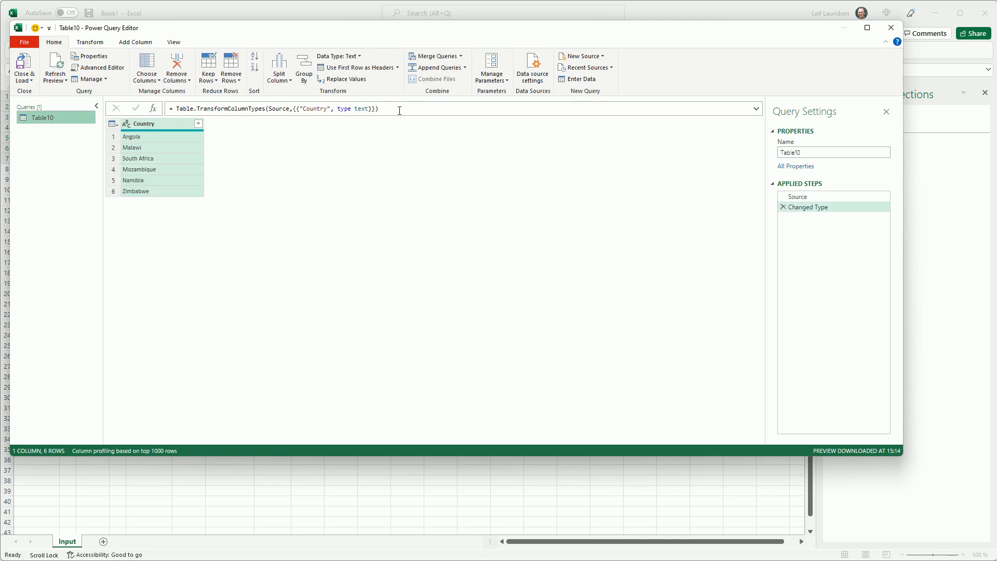
Rename the query holding the country list as Country.
{"action": "left_click", "coordinate": [811, 152]}
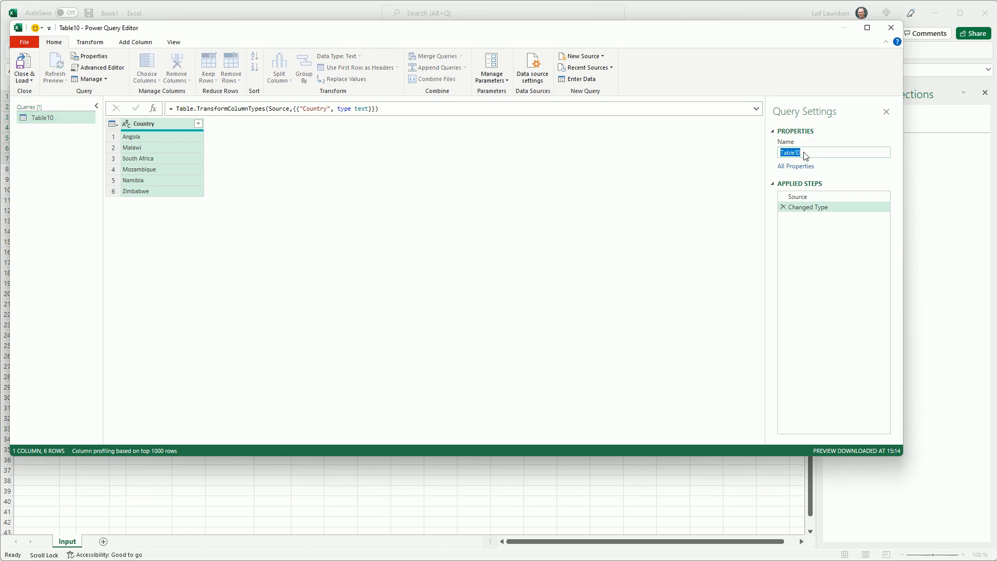
{"action": "type", "text": "cOUNTRY"}
{"action": "key", "text": "ctrl+a"}
{"action": "type", "text": "Country"}
Close the query editor and load the Country query as a connection only.
{"action": "left_click", "coordinate": [32, 81]}
{"action": "left_click", "coordinate": [54, 103]}
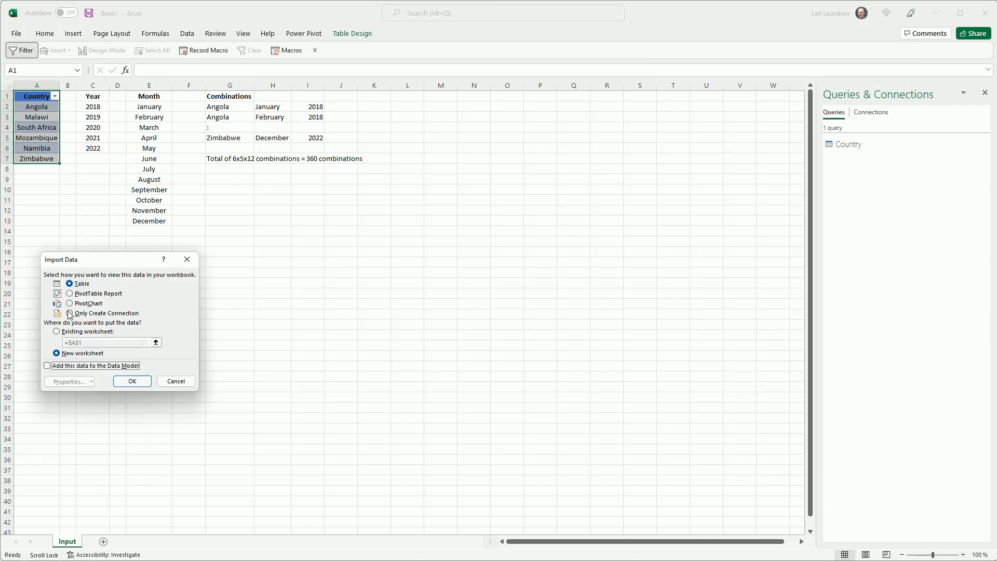
{"action": "left_click", "coordinate": [70, 313]}
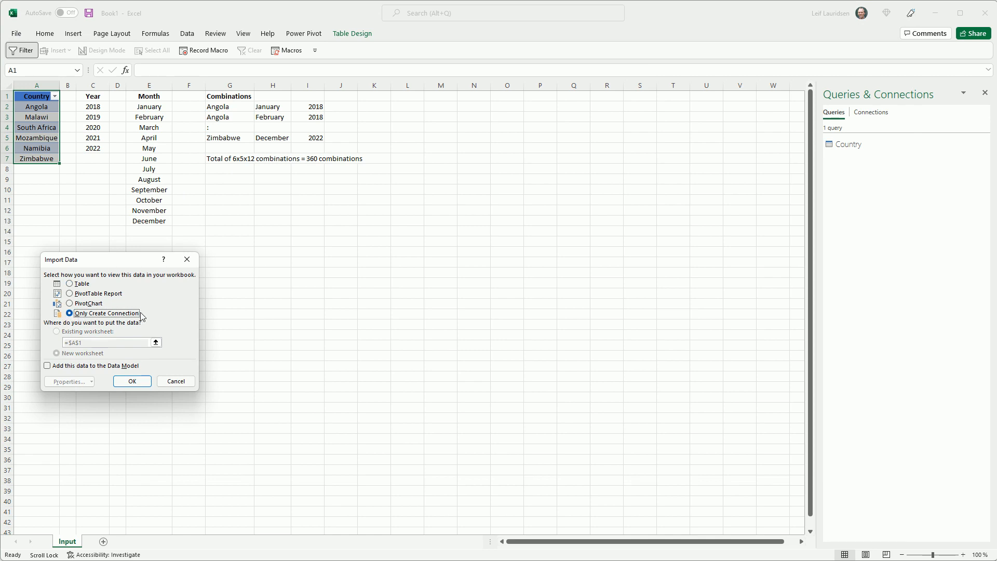
{"action": "left_click", "coordinate": [134, 383]}
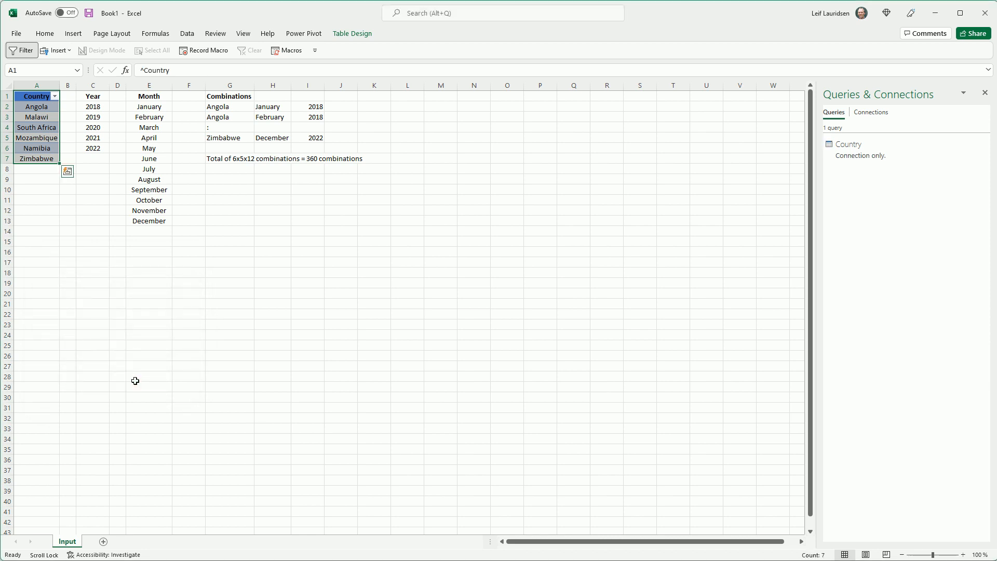
Convert the Year list in C1:C6 to a table with headers and bring it into Power Query.
{"action": "left_click", "coordinate": [93, 117]}
{"action": "right_click", "coordinate": [100, 121]}
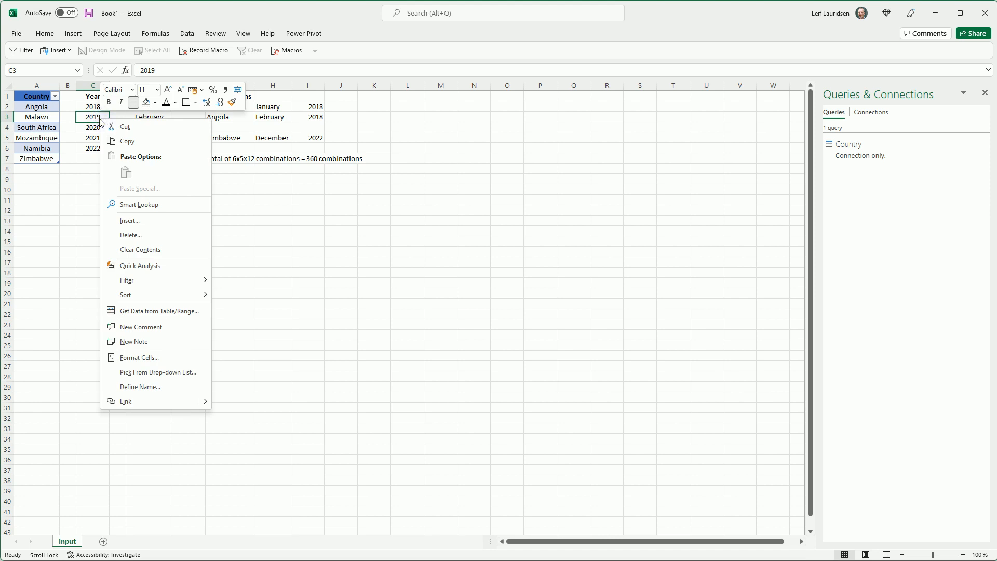
{"action": "left_click", "coordinate": [159, 312]}
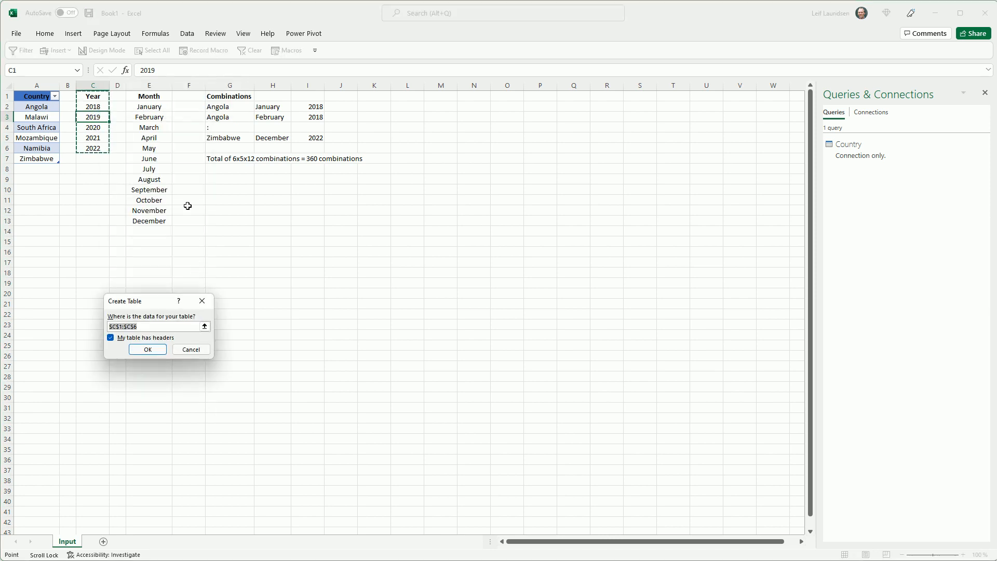
{"action": "left_click", "coordinate": [147, 349]}
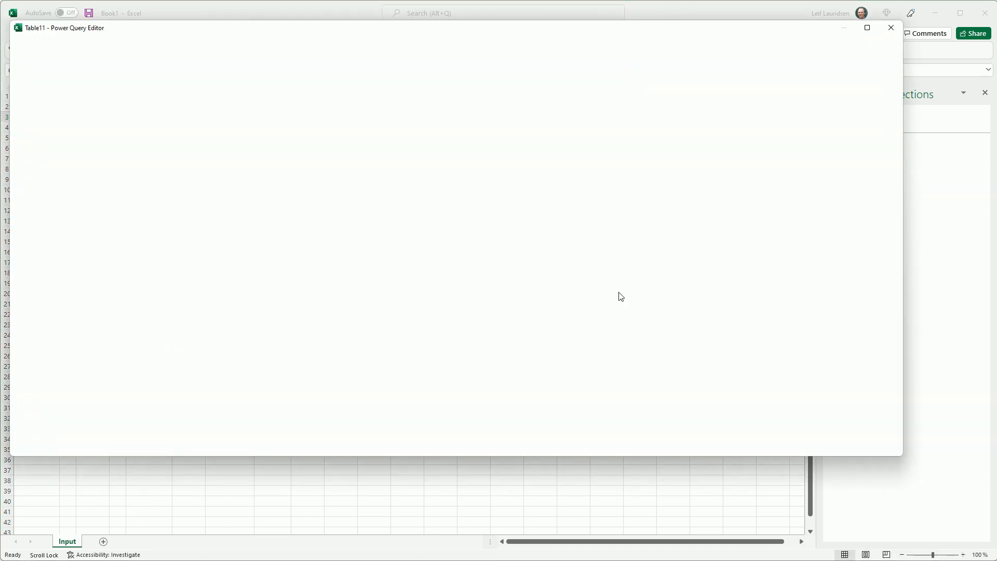
Rename the new query as Year and load it to the workbook as a connection only.
{"action": "double_click", "coordinate": [811, 153]}
{"action": "type", "text": "Year"}
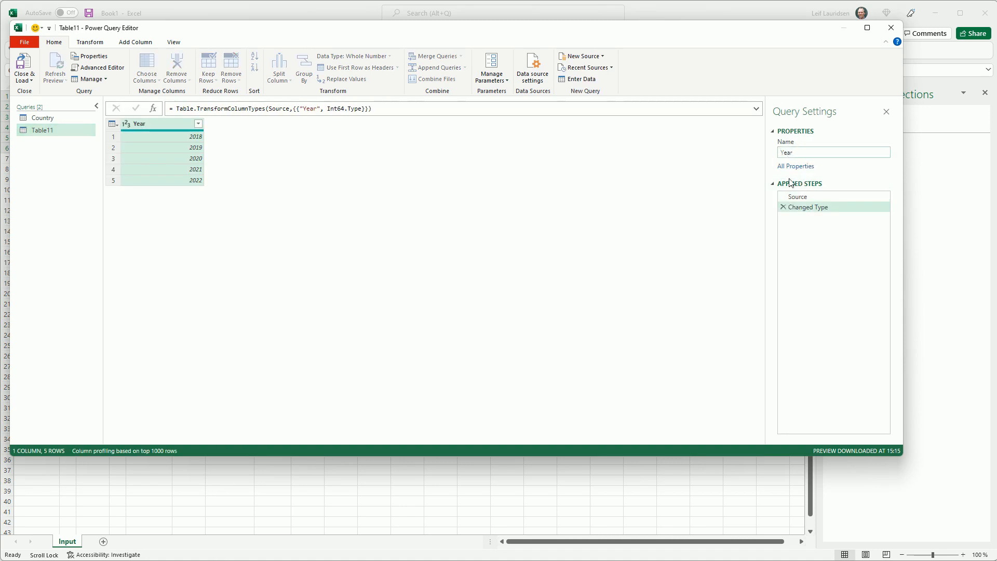
{"action": "left_click", "coordinate": [23, 80]}
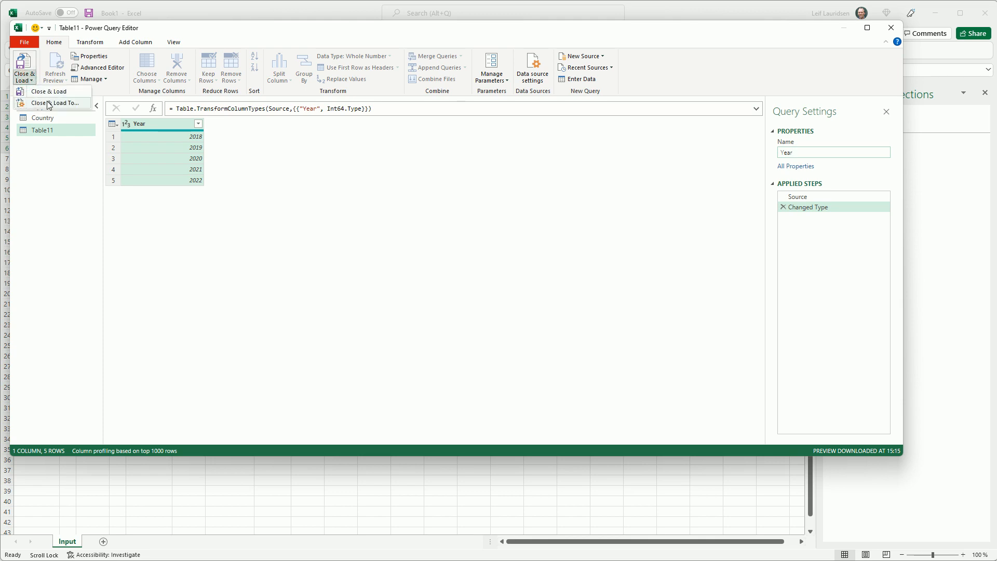
{"action": "left_click", "coordinate": [49, 104]}
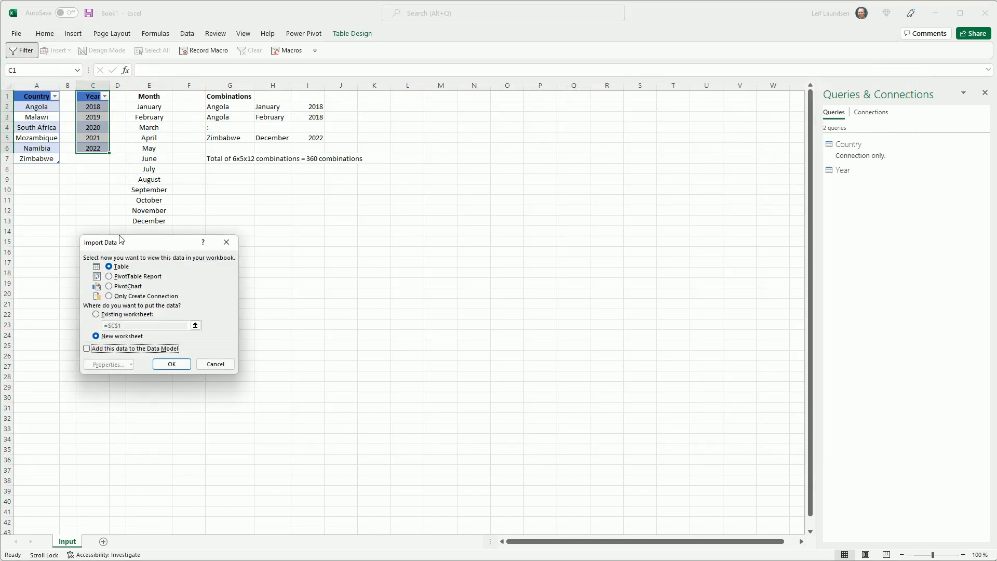
{"action": "left_click", "coordinate": [109, 296]}
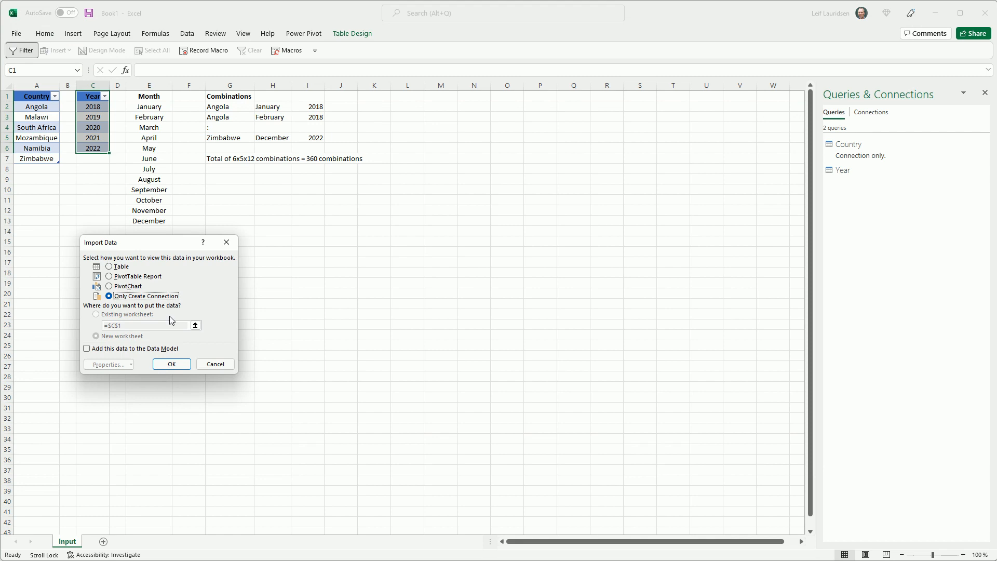
{"action": "left_click", "coordinate": [176, 367]}
Convert the Month list in E1:E13 to a table with headers and bring it into Power Query.
{"action": "left_click", "coordinate": [155, 106]}
{"action": "right_click", "coordinate": [156, 106]}
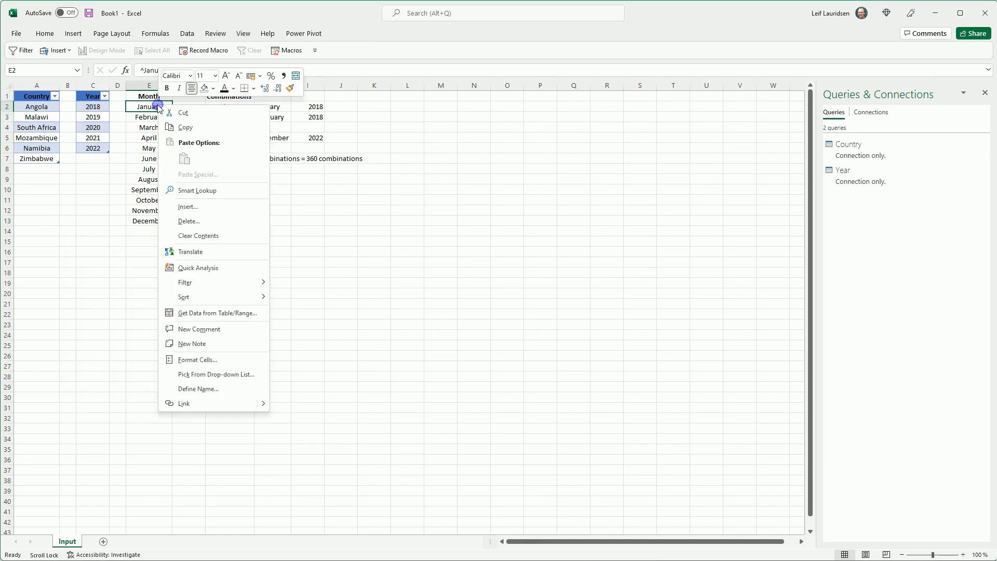
{"action": "left_click", "coordinate": [232, 313]}
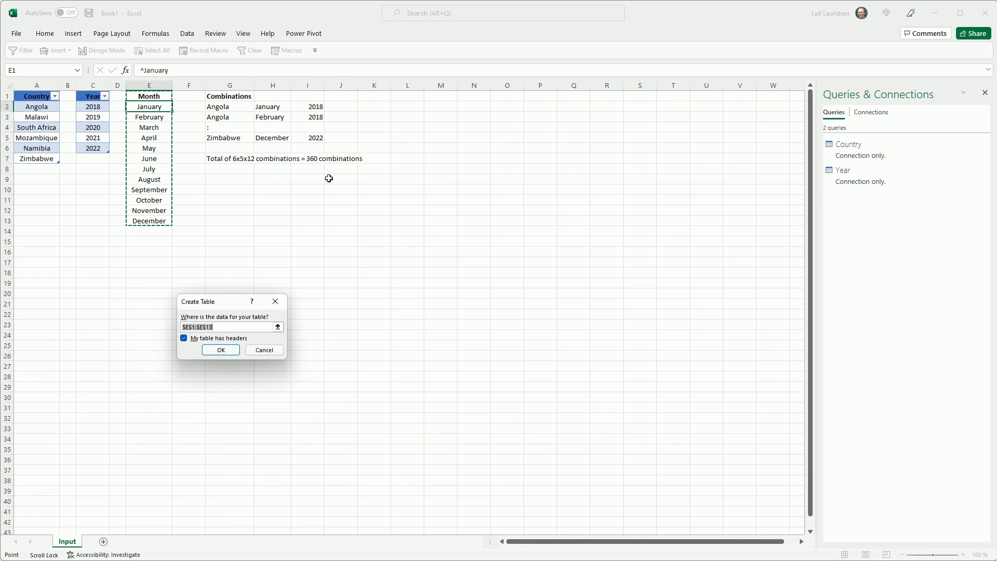
{"action": "left_click", "coordinate": [231, 351]}
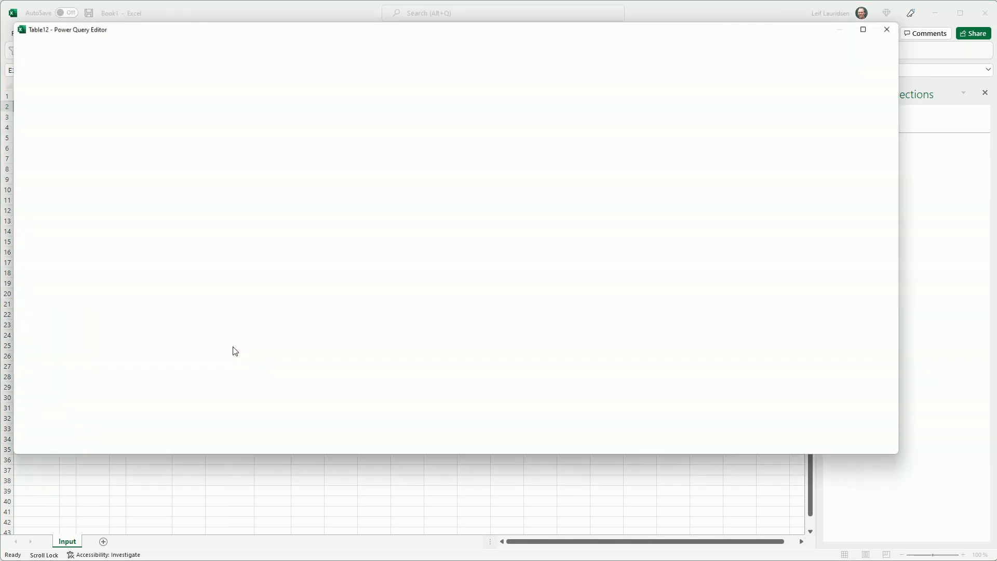
Rename the query holding the month list as Month.
{"action": "double_click", "coordinate": [816, 153]}
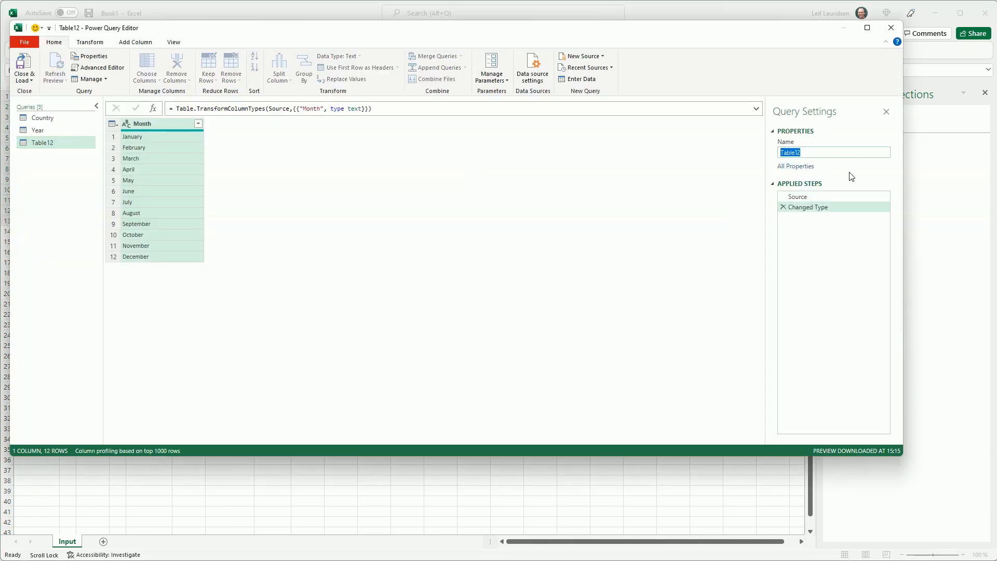
{"action": "type", "text": "Month"}
{"action": "left_click", "coordinate": [808, 206]}
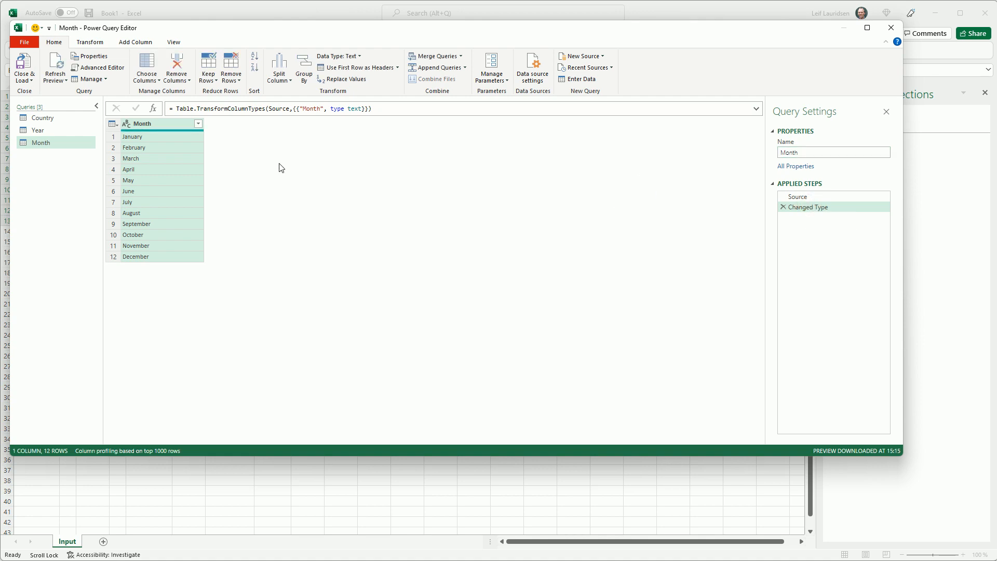
Merge the Month query with the Country query on their Month and Country columns, using a Full Outer join.
{"action": "left_click", "coordinate": [454, 60]}
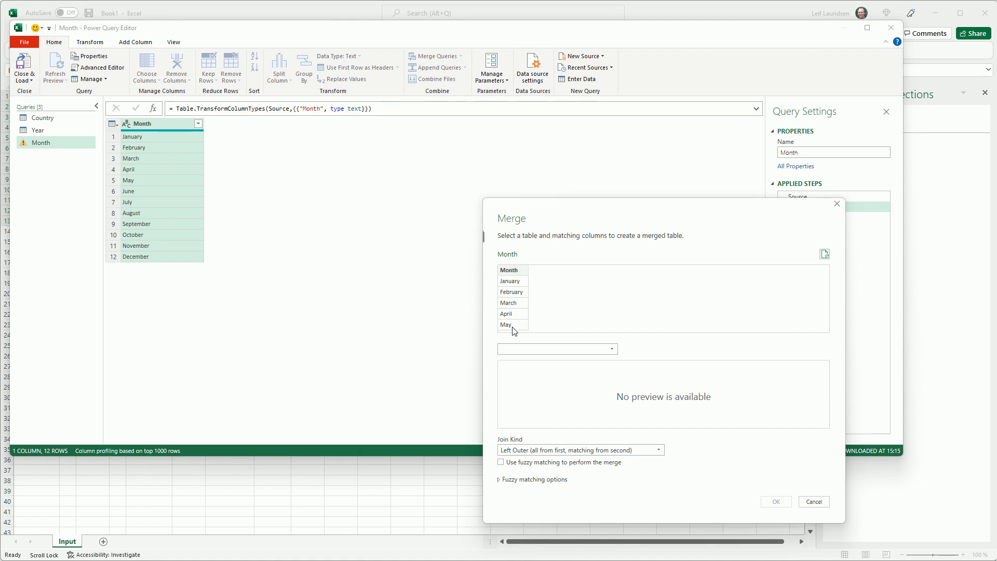
{"action": "left_click", "coordinate": [611, 348]}
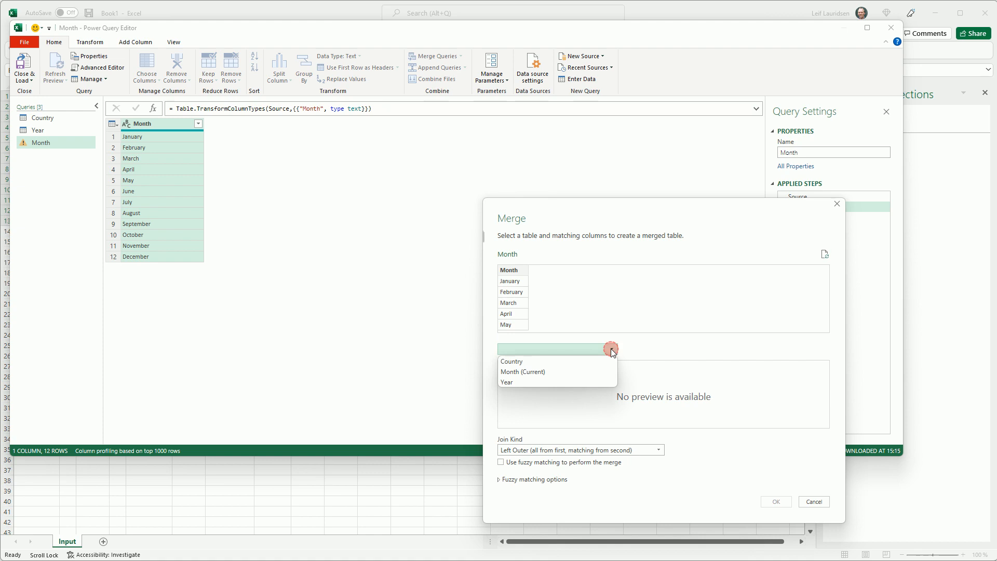
{"action": "left_click", "coordinate": [529, 362]}
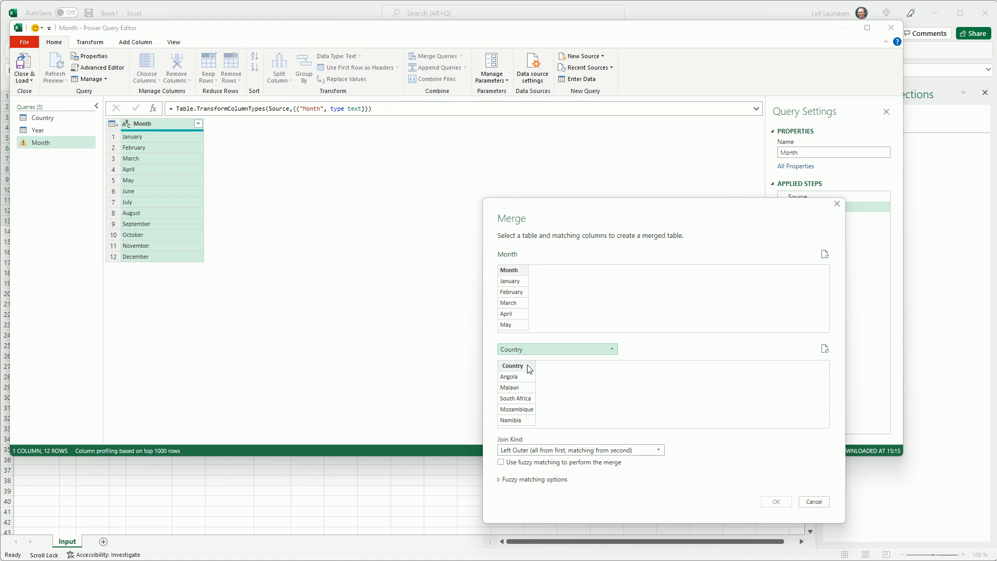
{"action": "left_click", "coordinate": [518, 271]}
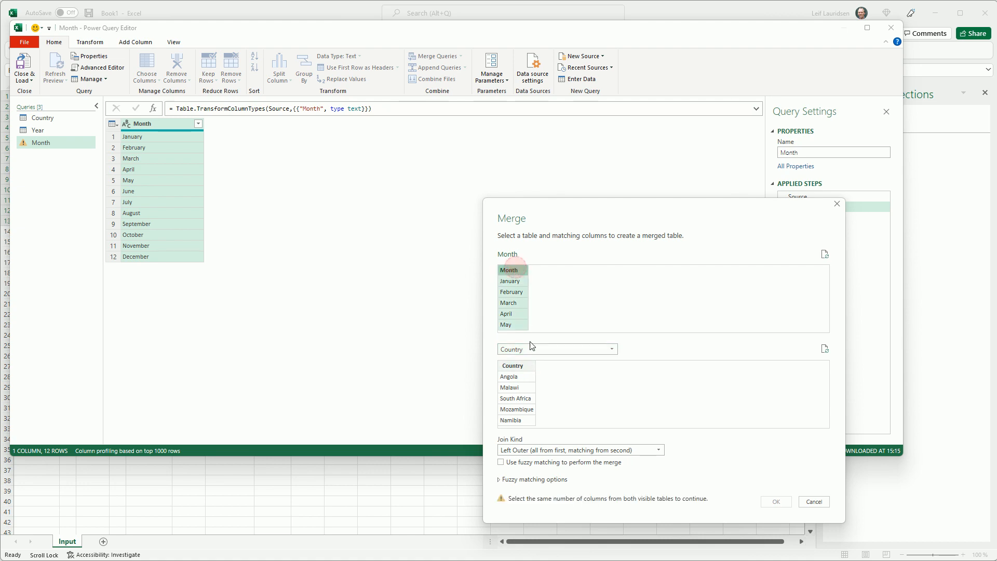
{"action": "left_click", "coordinate": [522, 367]}
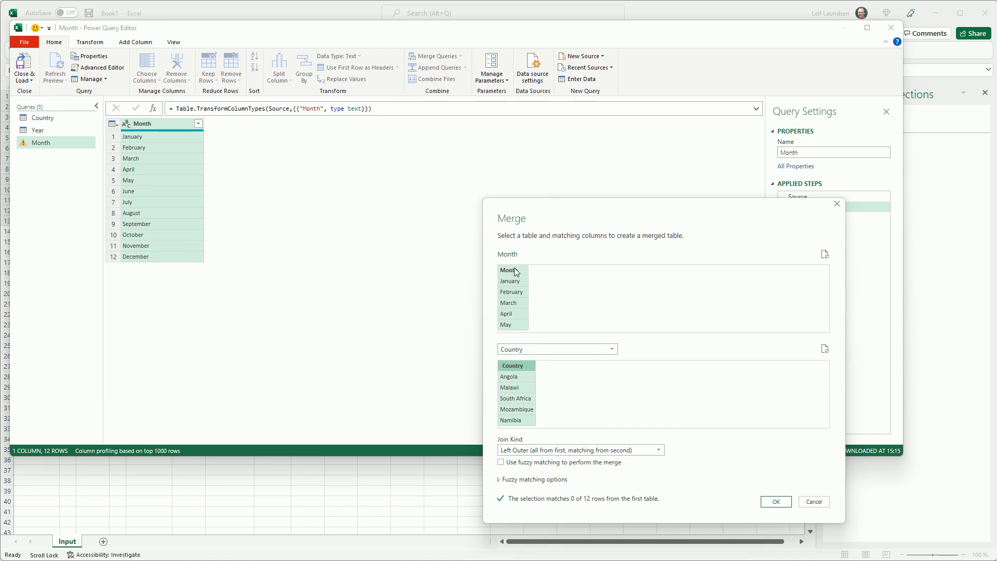
{"action": "left_click", "coordinate": [561, 450]}
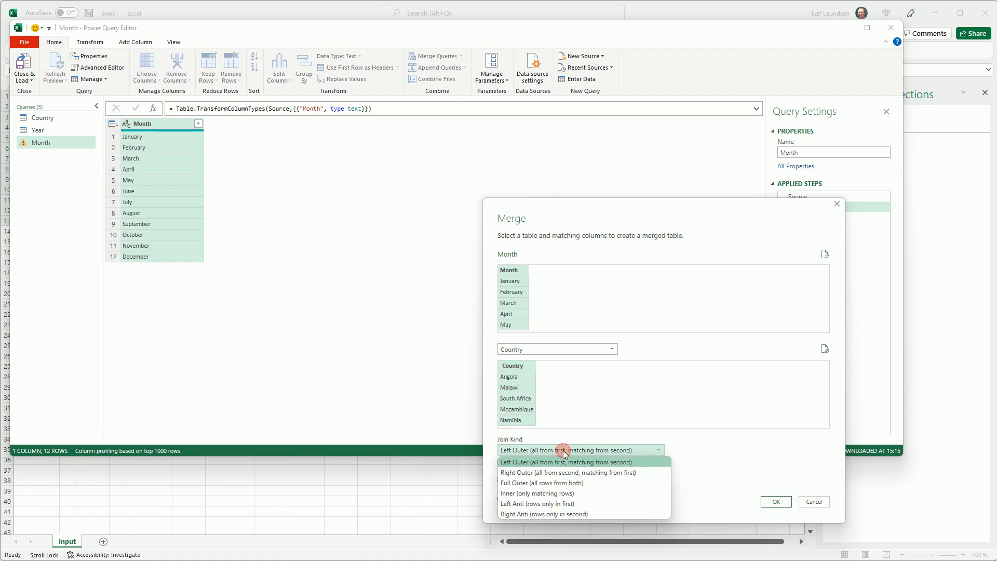
{"action": "left_click", "coordinate": [530, 485]}
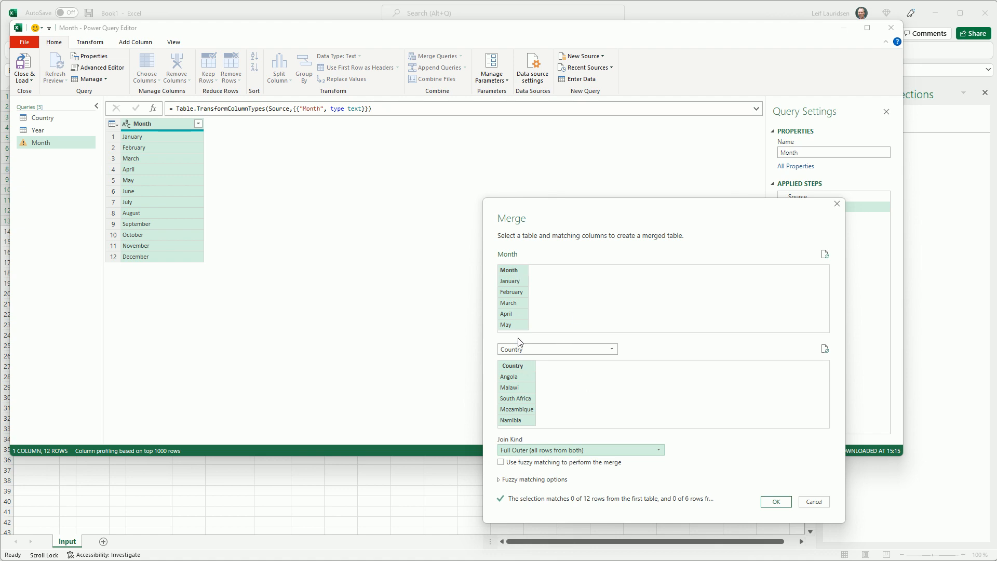
{"action": "left_click", "coordinate": [776, 501]}
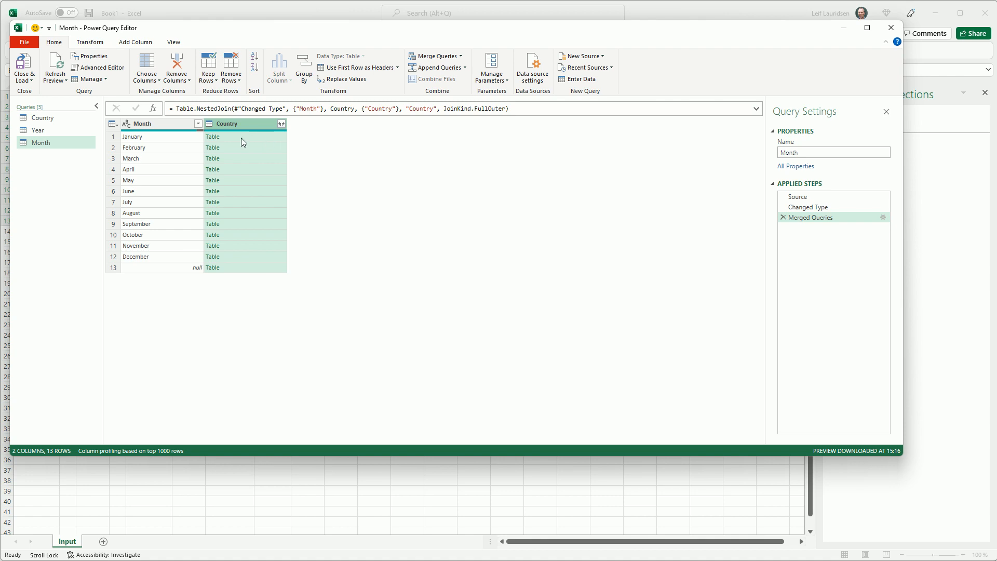
Expand the merged Country column to its Country field, without using the original column name as prefix.
{"action": "left_click", "coordinate": [281, 124]}
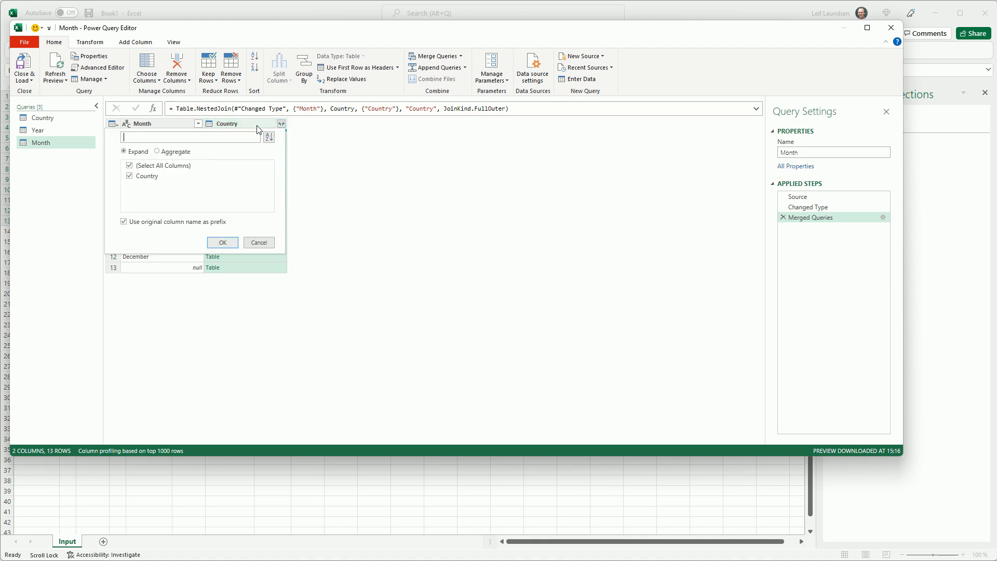
{"action": "left_click", "coordinate": [124, 222]}
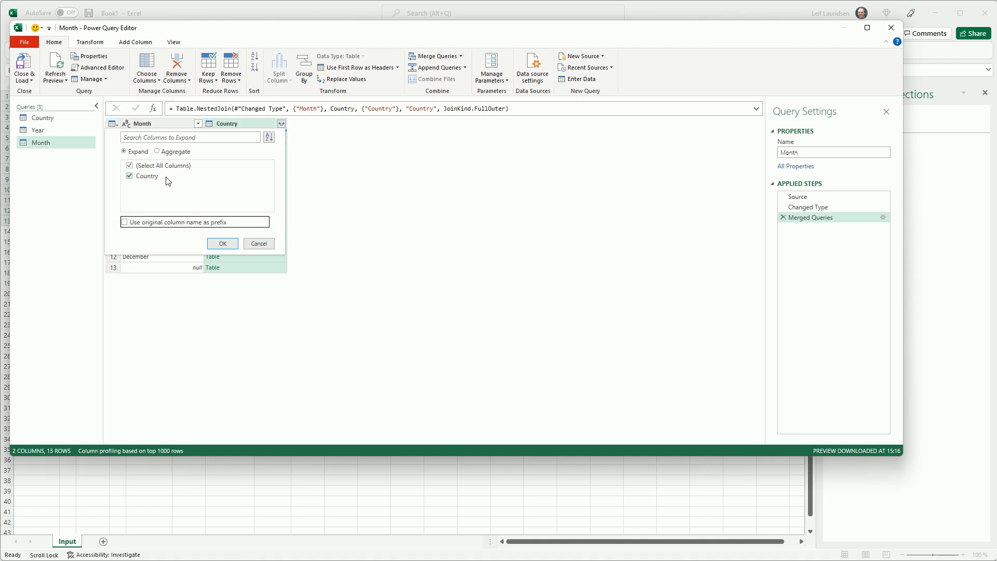
{"action": "left_click", "coordinate": [227, 244]}
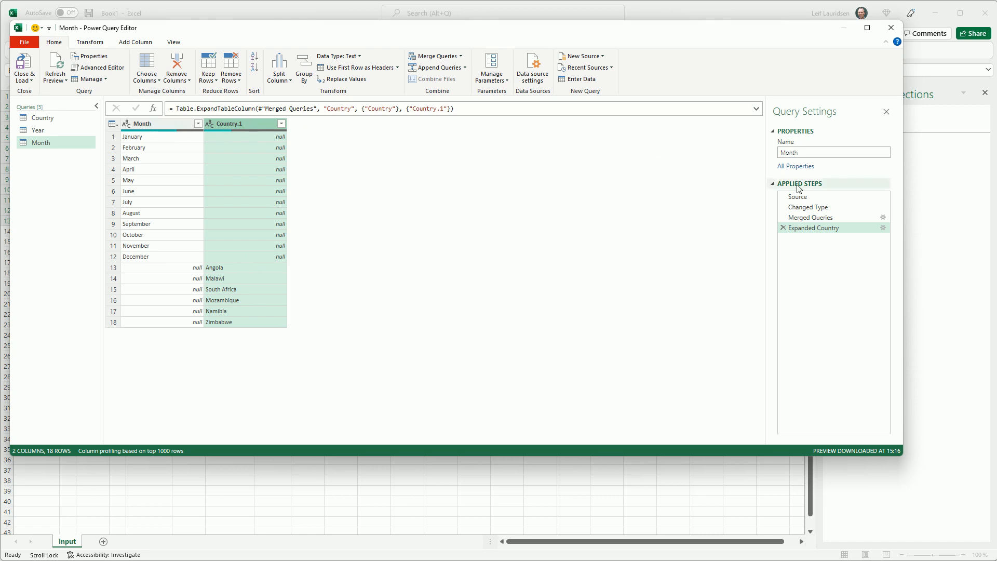
Empty both matching-column lists in the Merged Queries formula by removing "Month" and "Country", and review the Expanded Country step.
{"action": "left_click", "coordinate": [818, 221]}
{"action": "double_click", "coordinate": [816, 219]}
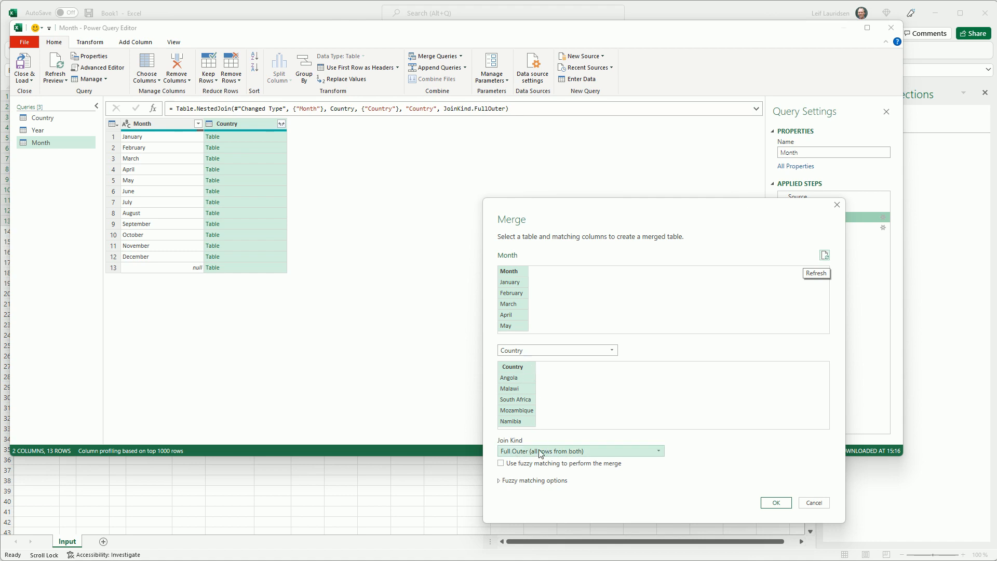
{"action": "left_click", "coordinate": [813, 503]}
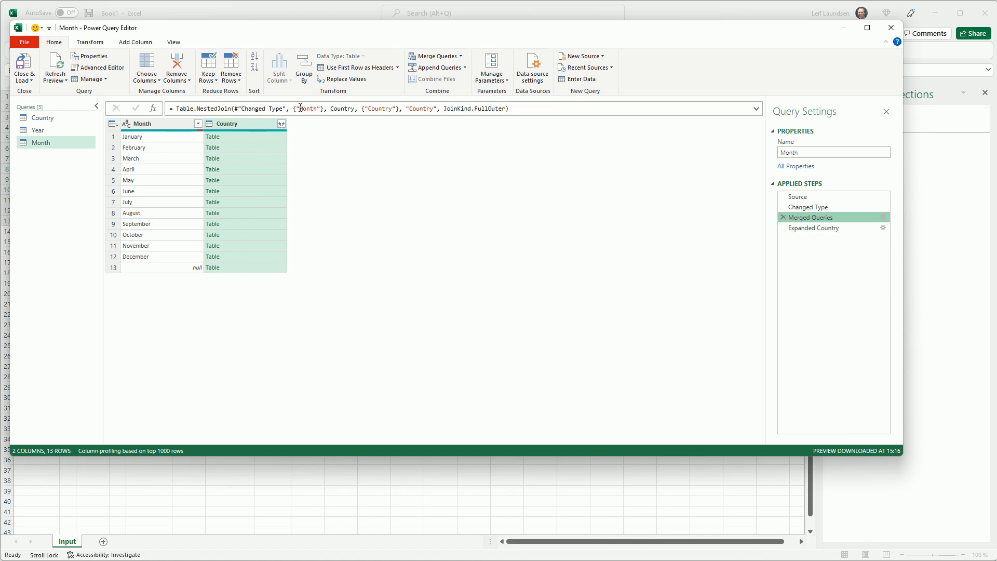
{"action": "left_click_drag", "start_coordinate": [297, 109], "coordinate": [321, 109]}
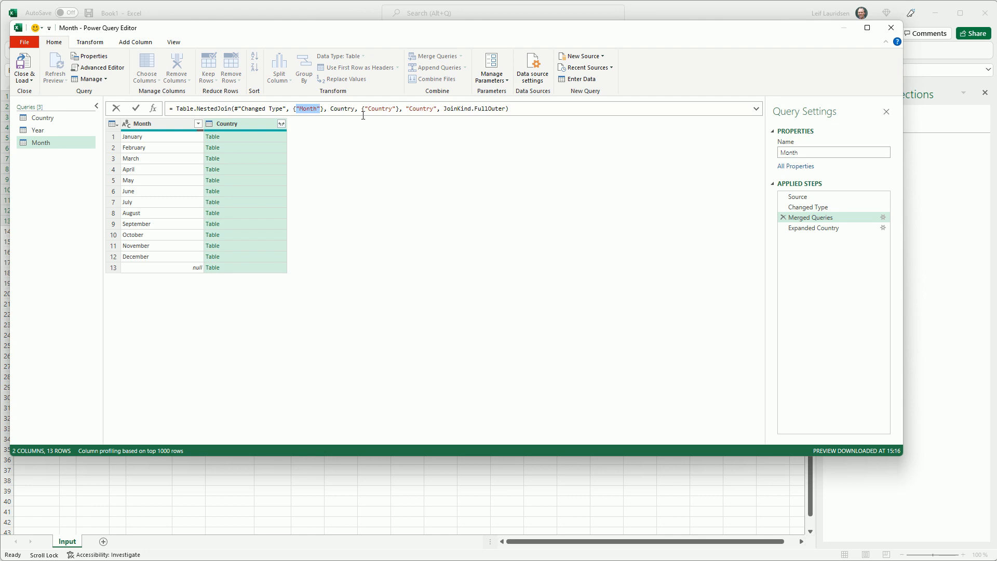
{"action": "key", "text": "Delete"}
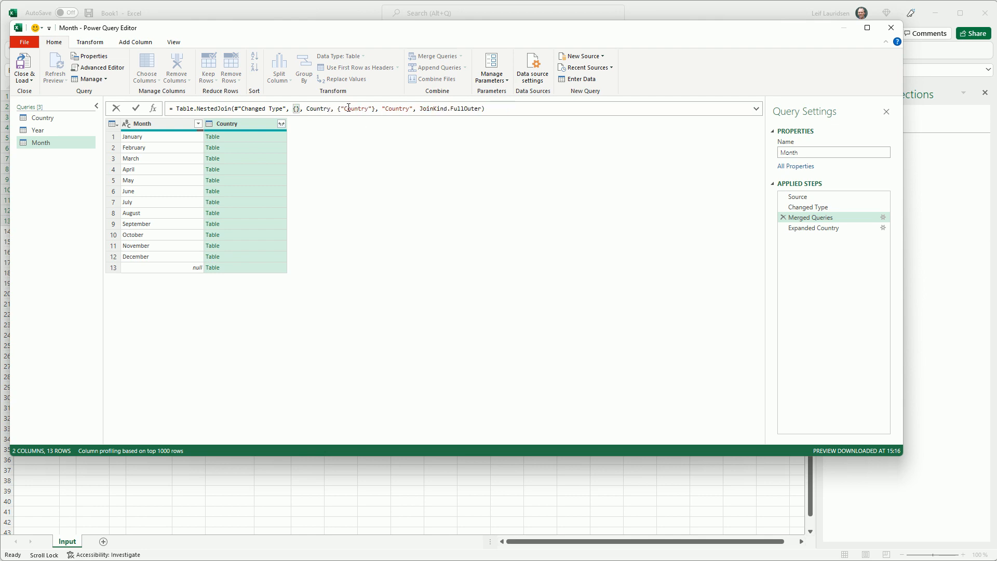
{"action": "left_click_drag", "start_coordinate": [340, 109], "coordinate": [371, 108]}
{"action": "key", "text": "Delete"}
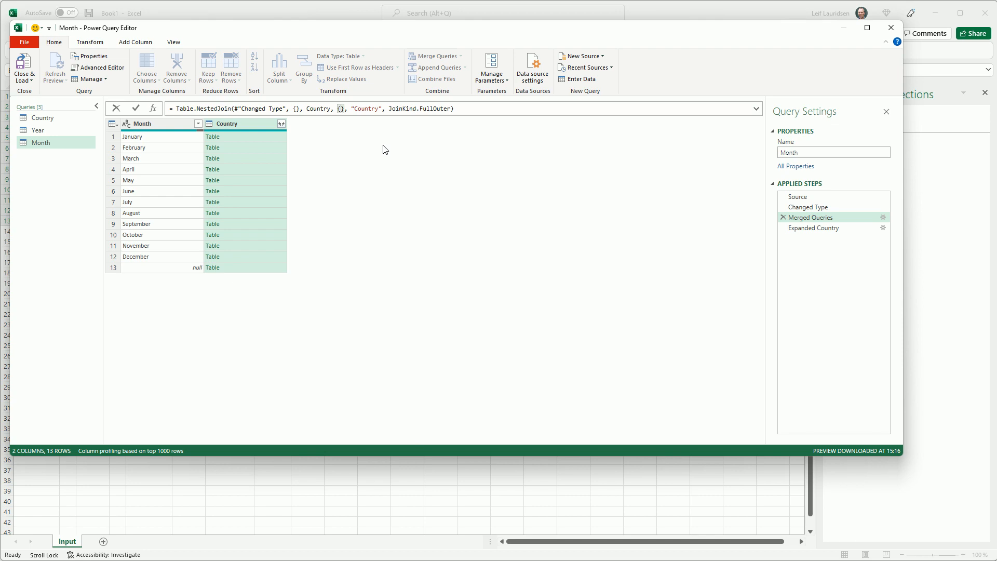
{"action": "left_click", "coordinate": [823, 231]}
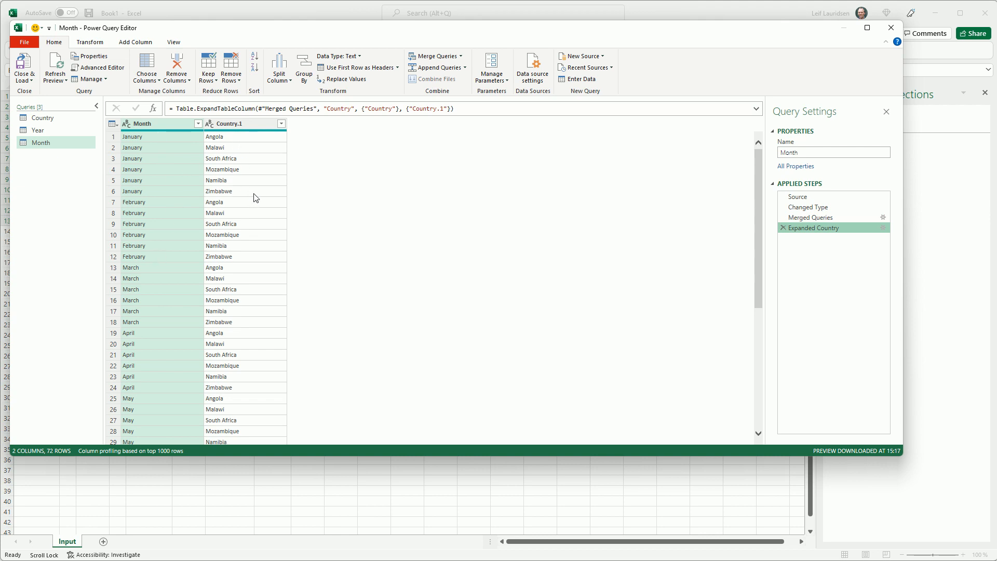
{"action": "left_click_drag", "start_coordinate": [760, 223], "coordinate": [721, 143]}
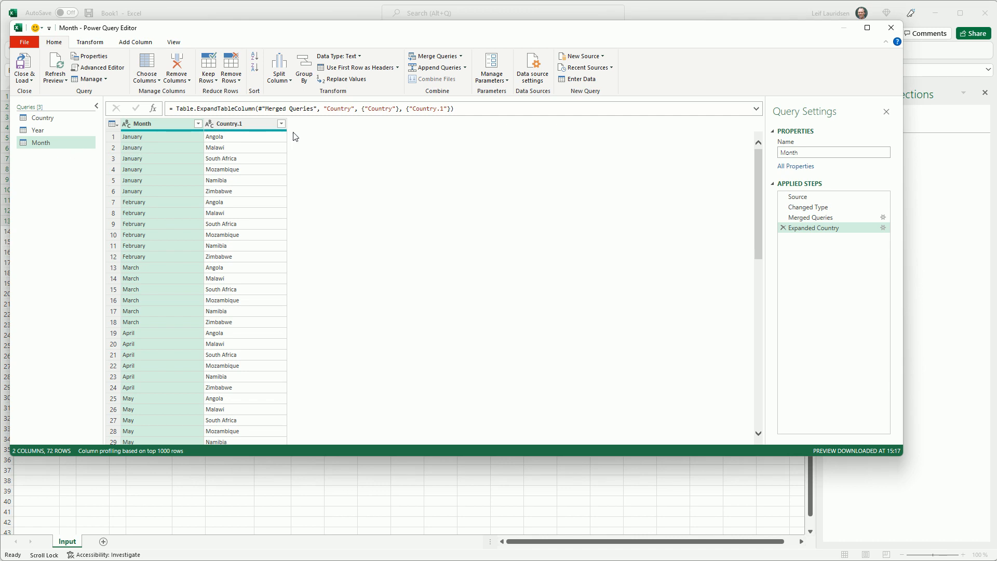
{"action": "left_click", "coordinate": [455, 59]}
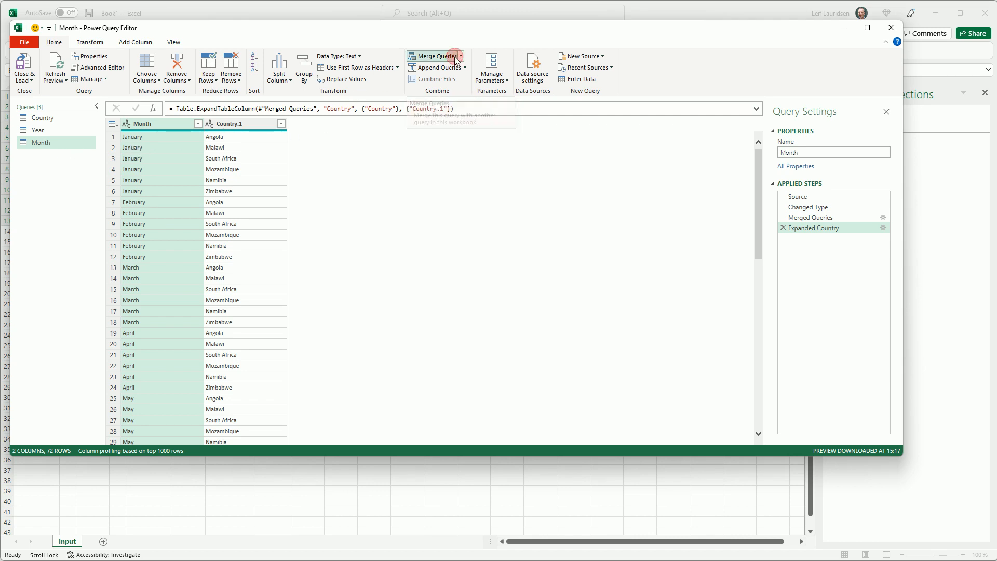
{"action": "left_click", "coordinate": [607, 353]}
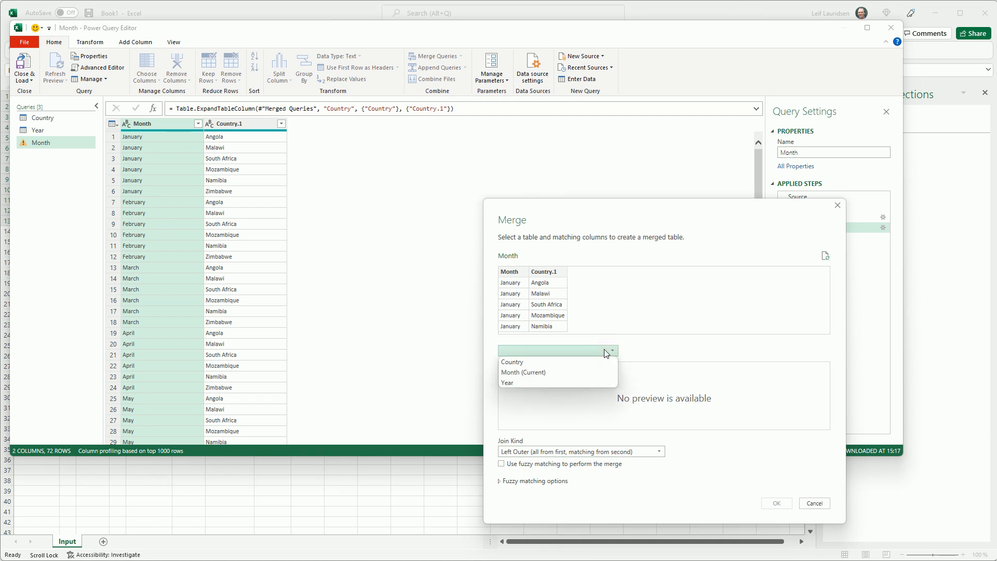
{"action": "left_click", "coordinate": [527, 383]}
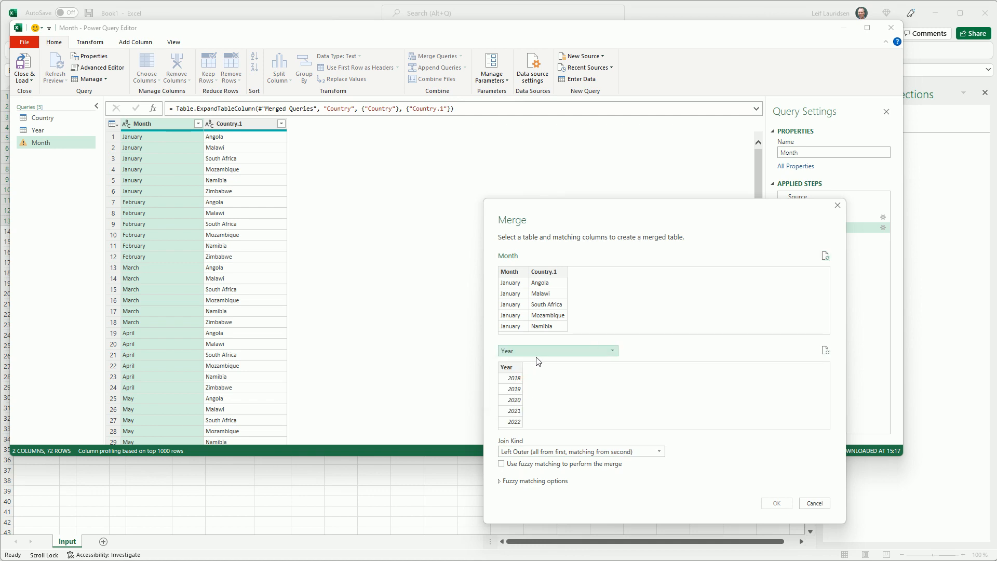
{"action": "left_click", "coordinate": [518, 274]}
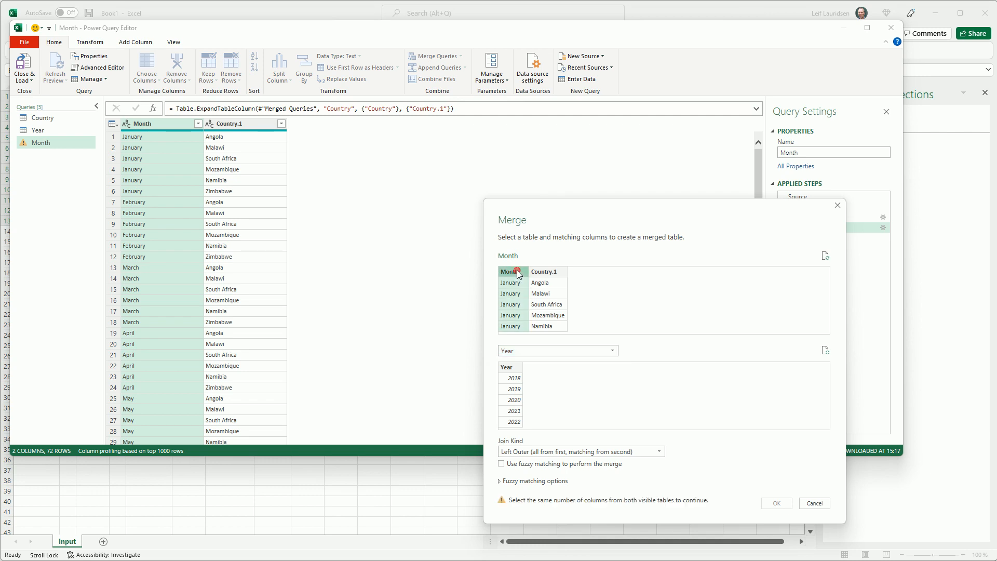
{"action": "left_click", "coordinate": [510, 368]}
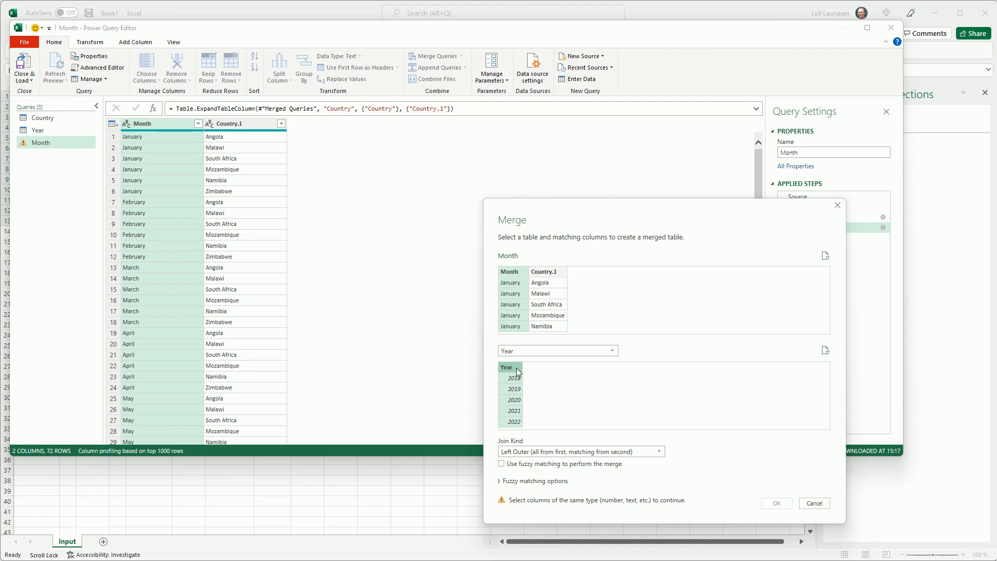
{"action": "left_click", "coordinate": [814, 503]}
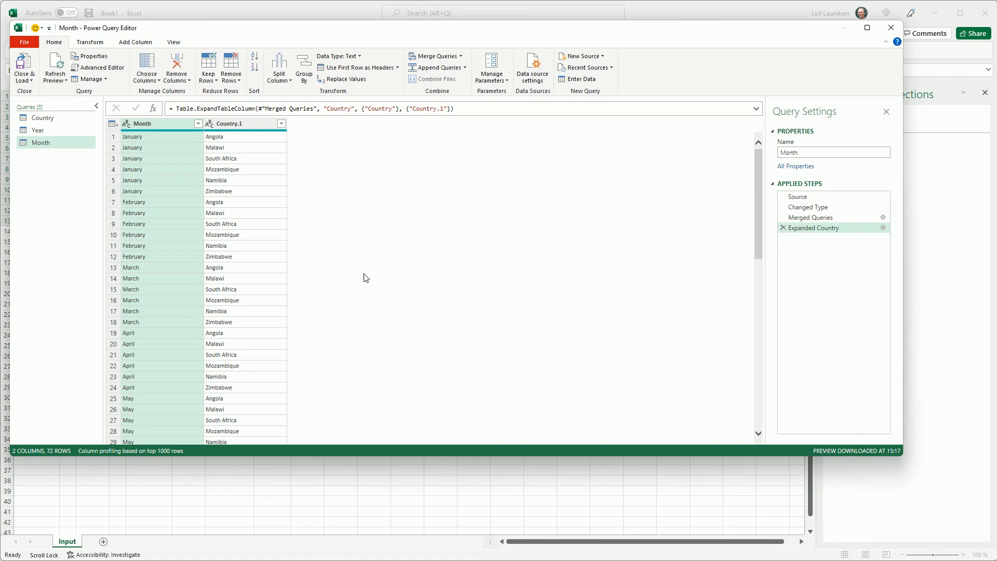
Change the Year query's Year column to the Text data type, replacing the current type conversion.
{"action": "left_click", "coordinate": [52, 131]}
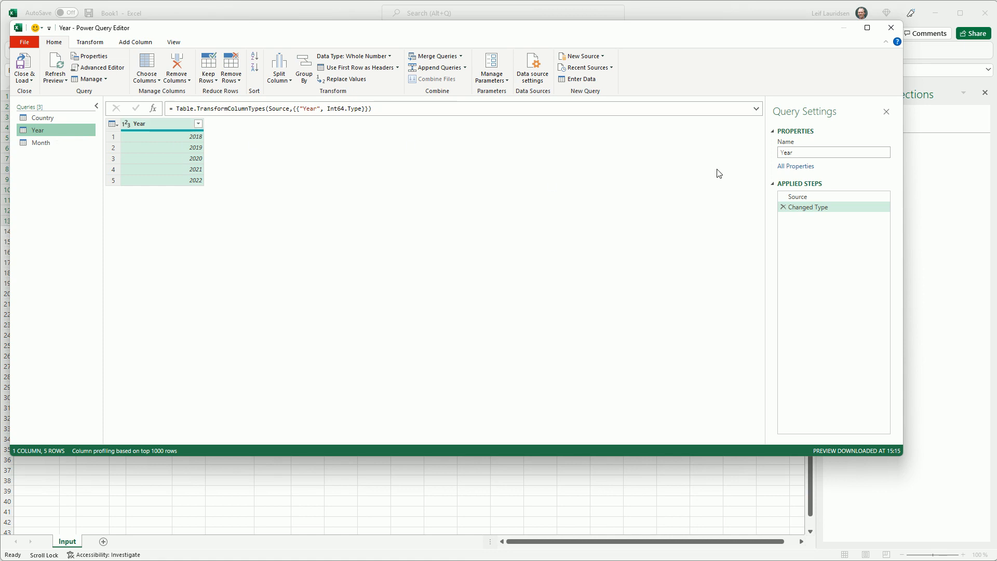
{"action": "right_click", "coordinate": [176, 124]}
{"action": "mouse_move", "coordinate": [228, 221]}
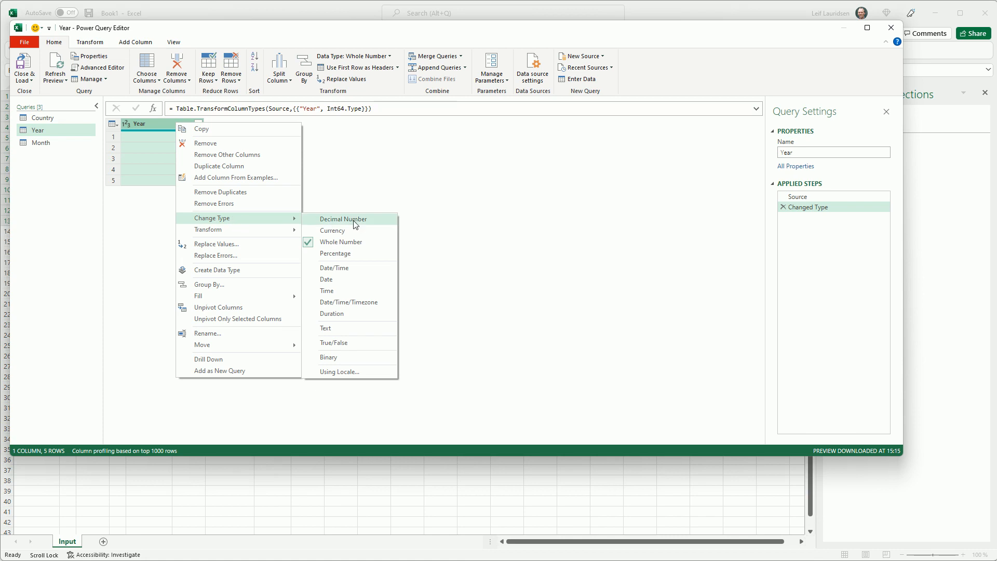
{"action": "left_click", "coordinate": [343, 328]}
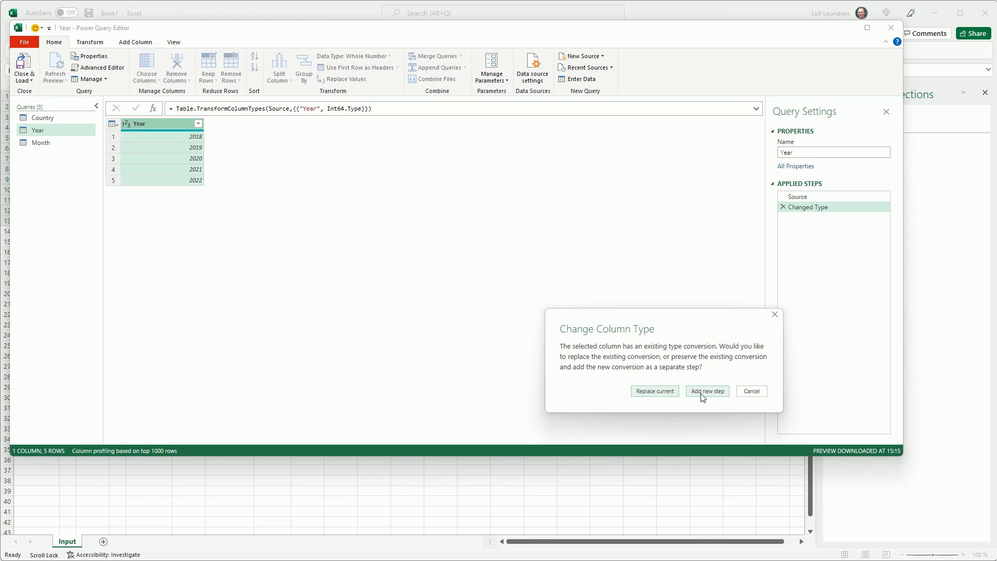
{"action": "left_click", "coordinate": [654, 391]}
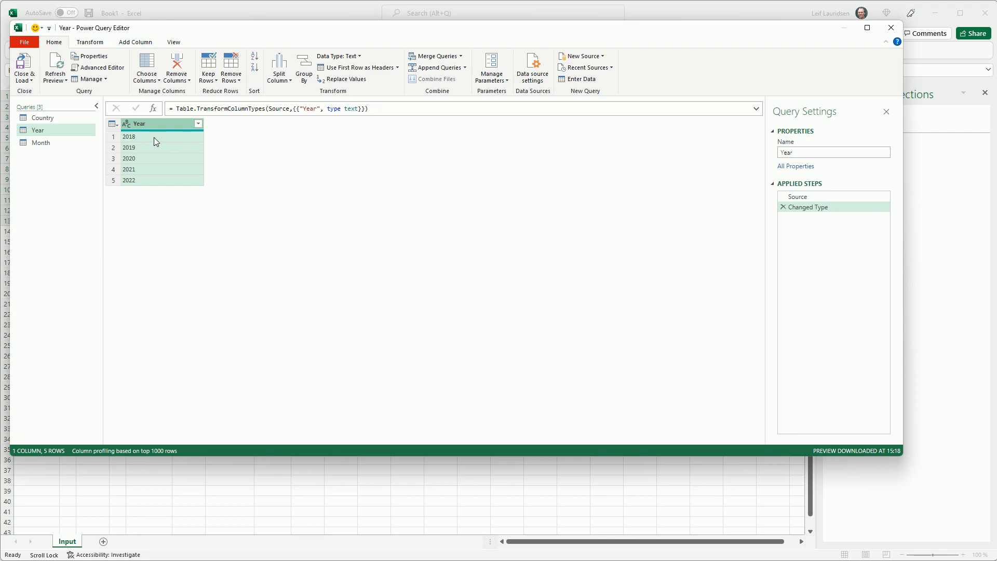
Merge the Month query with the Year query on their Month and Year columns, using a Full Outer join.
{"action": "left_click", "coordinate": [52, 143]}
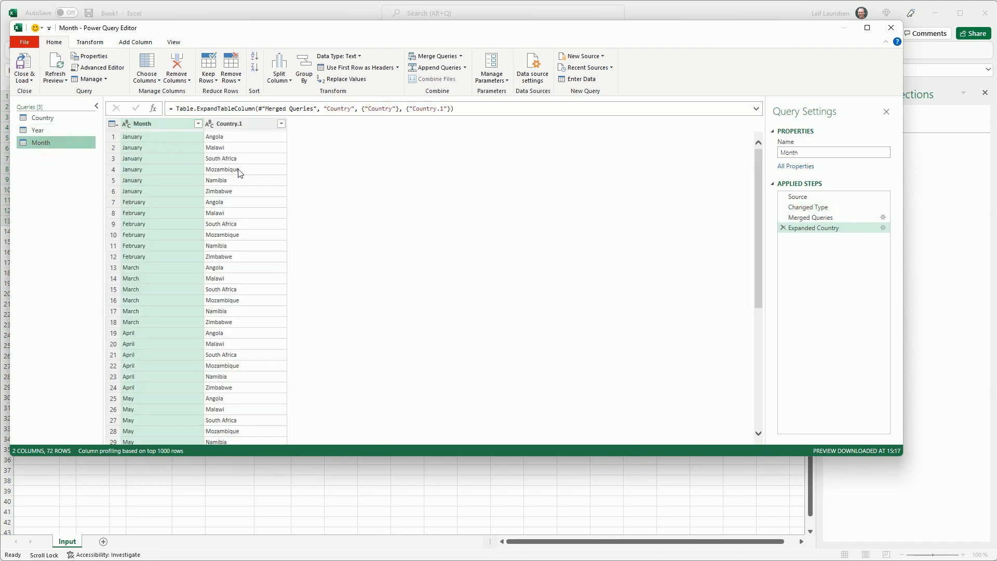
{"action": "left_click", "coordinate": [436, 56]}
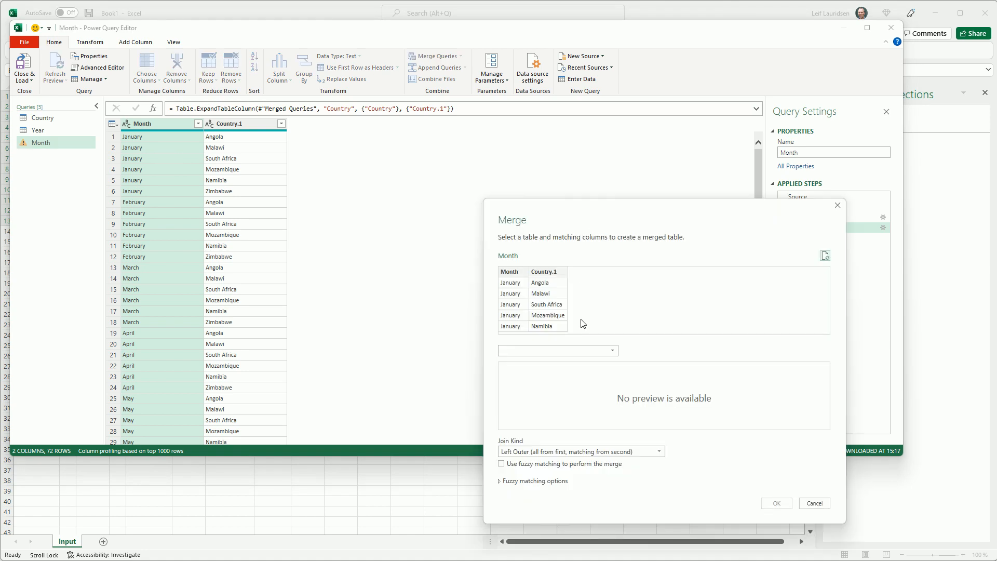
{"action": "left_click", "coordinate": [577, 353]}
{"action": "left_click", "coordinate": [541, 380]}
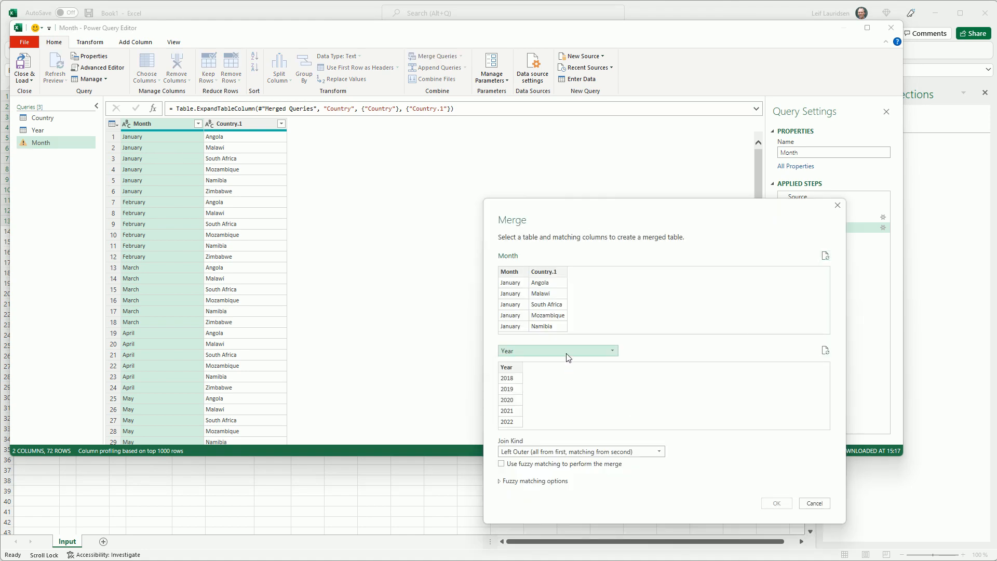
{"action": "left_click", "coordinate": [516, 274]}
{"action": "left_click", "coordinate": [514, 368]}
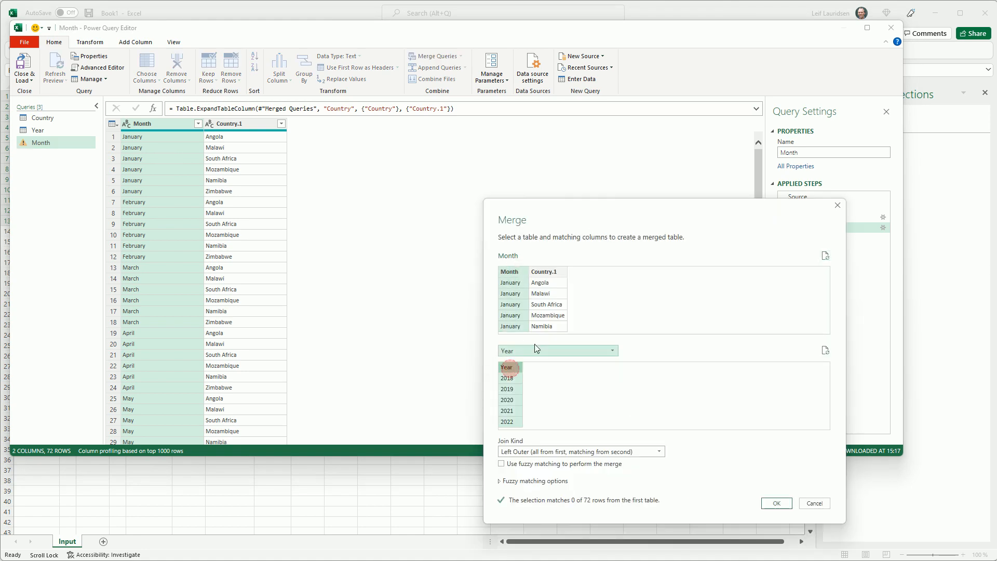
{"action": "left_click", "coordinate": [581, 452]}
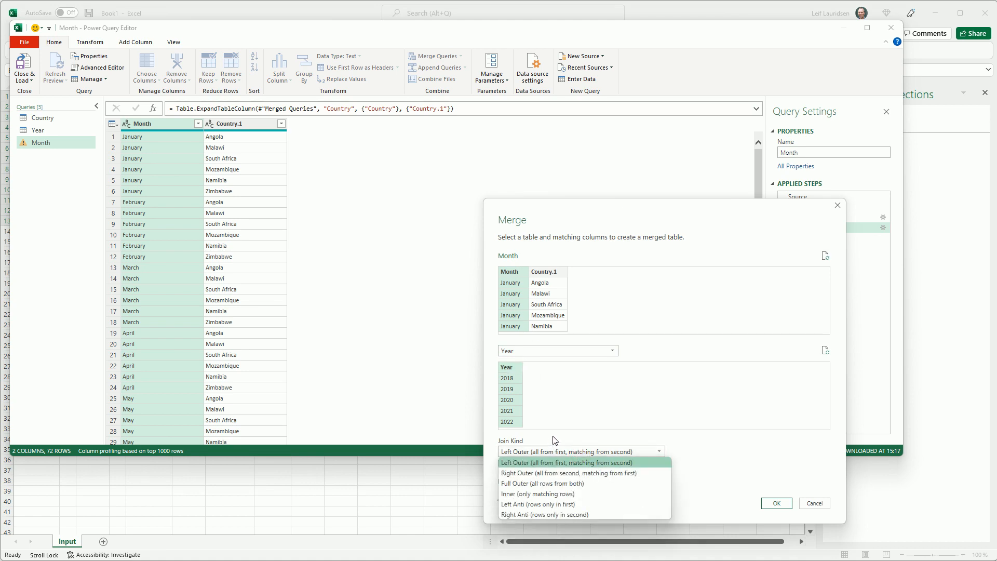
{"action": "left_click", "coordinate": [548, 483]}
{"action": "left_click", "coordinate": [563, 452]}
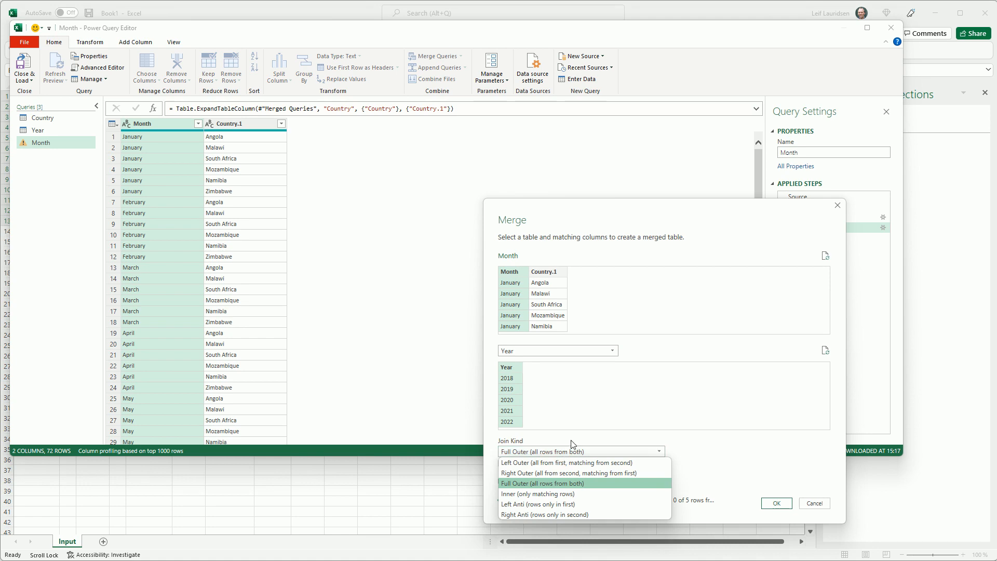
{"action": "left_click", "coordinate": [565, 452]}
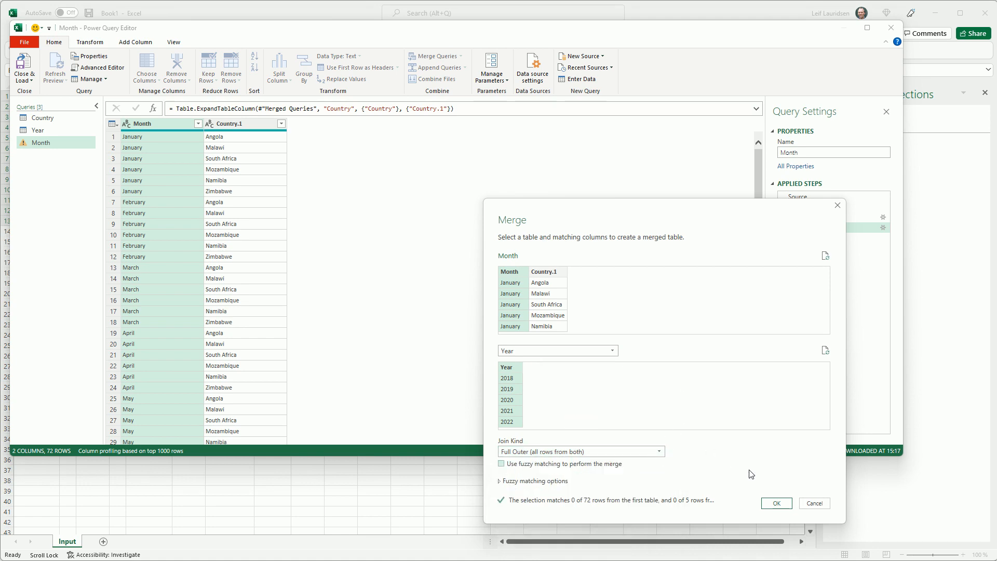
{"action": "left_click", "coordinate": [776, 503]}
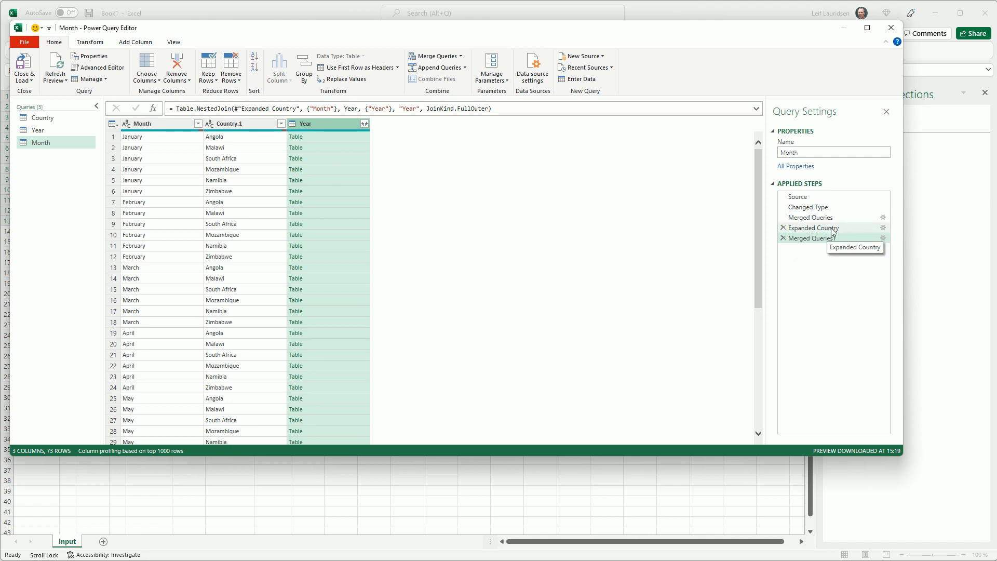
Expand the merged Year column to its Year field without a prefix, and look through the resulting rows.
{"action": "left_click", "coordinate": [365, 124]}
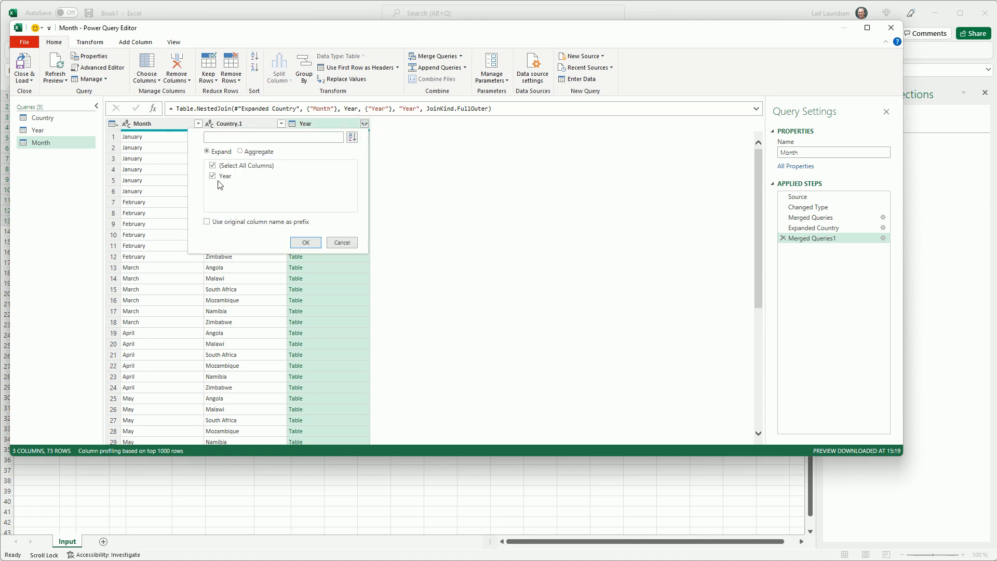
{"action": "left_click", "coordinate": [311, 243]}
{"action": "left_click_drag", "start_coordinate": [757, 217], "coordinate": [757, 391]}
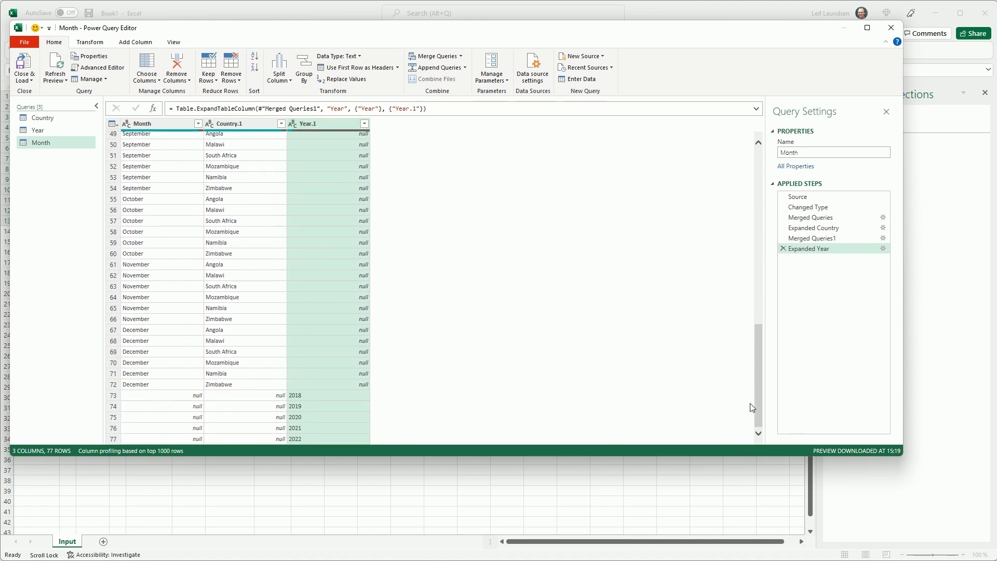
{"action": "left_click_drag", "start_coordinate": [758, 404], "coordinate": [725, 232]}
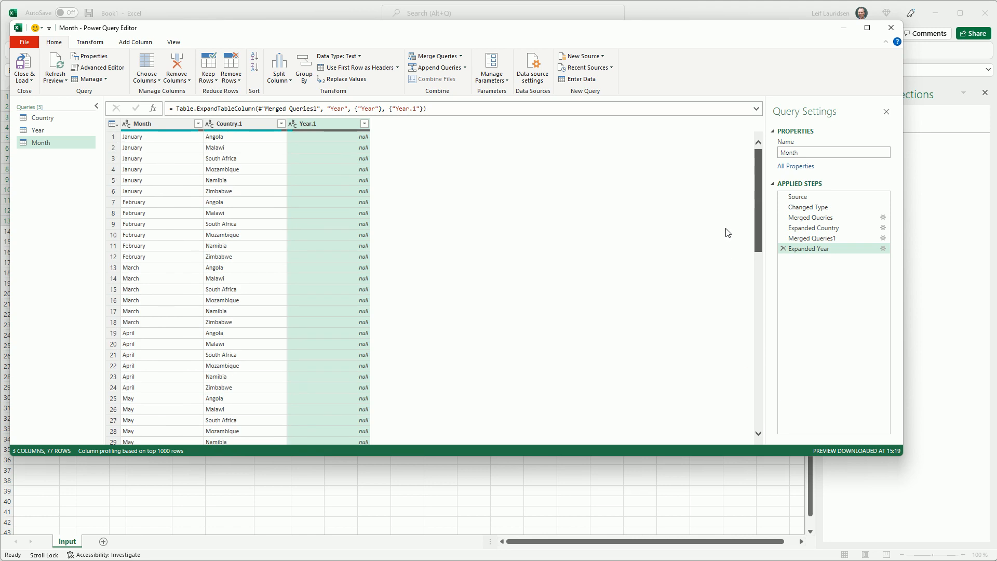
Empty both matching-column lists in the Merged Queries1 formula by removing "Month" and "Year", and show the Expanded Year step.
{"action": "left_click", "coordinate": [826, 239]}
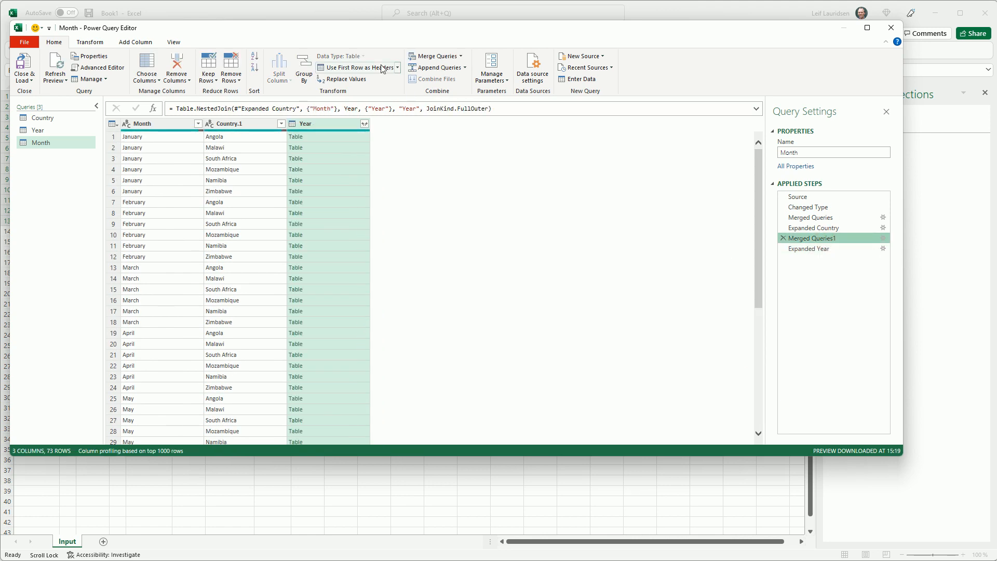
{"action": "left_click_drag", "start_coordinate": [310, 110], "coordinate": [335, 111]}
{"action": "key", "text": "BackSpace"}
{"action": "left_click_drag", "start_coordinate": [346, 108], "coordinate": [358, 109]}
{"action": "key", "text": "BackSpace"}
{"action": "key", "text": "Return"}
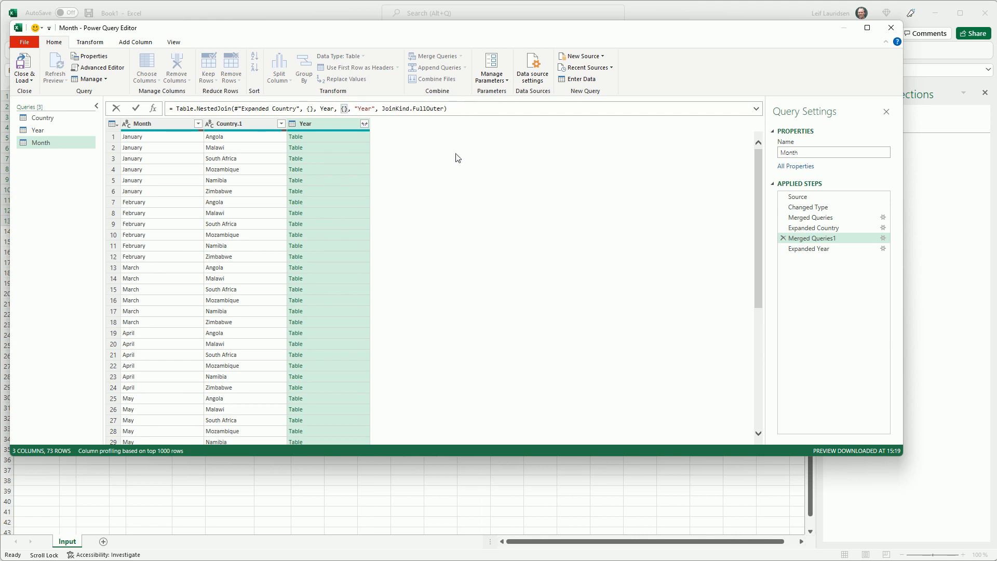
{"action": "left_click", "coordinate": [822, 249]}
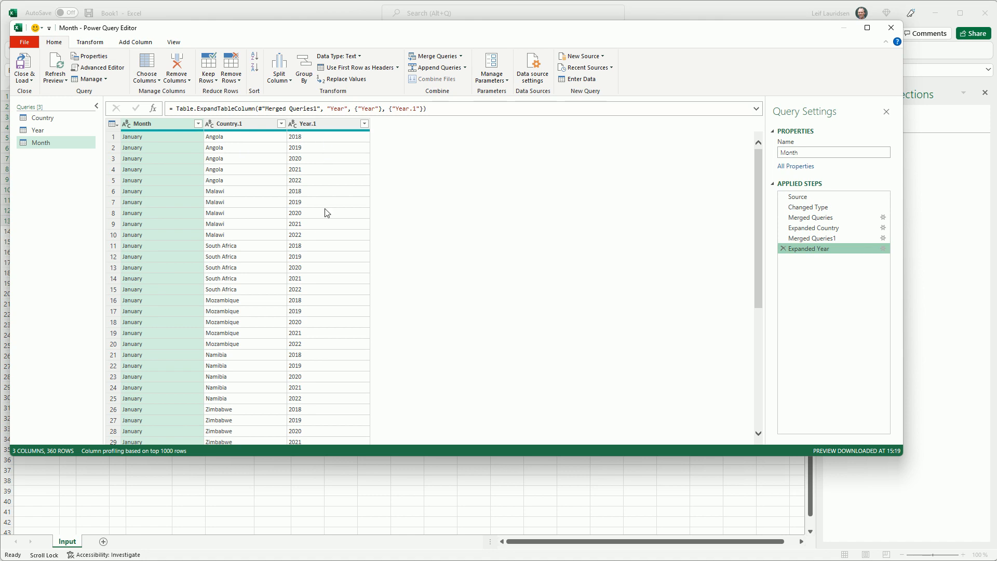
Move the Country.1 column in front of the Month column in the Month query.
{"action": "left_click", "coordinate": [243, 123]}
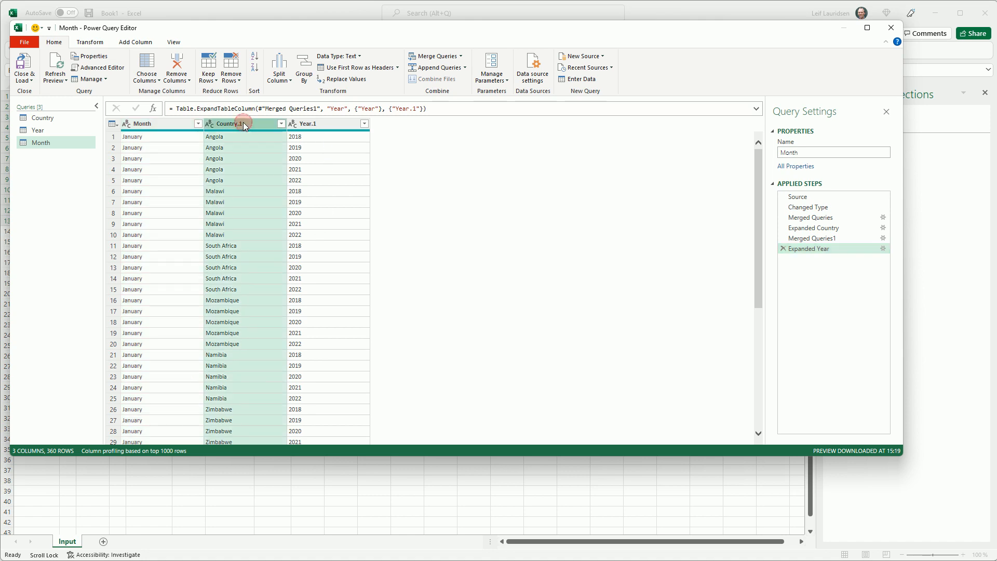
{"action": "left_click_drag", "start_coordinate": [248, 123], "coordinate": [124, 123]}
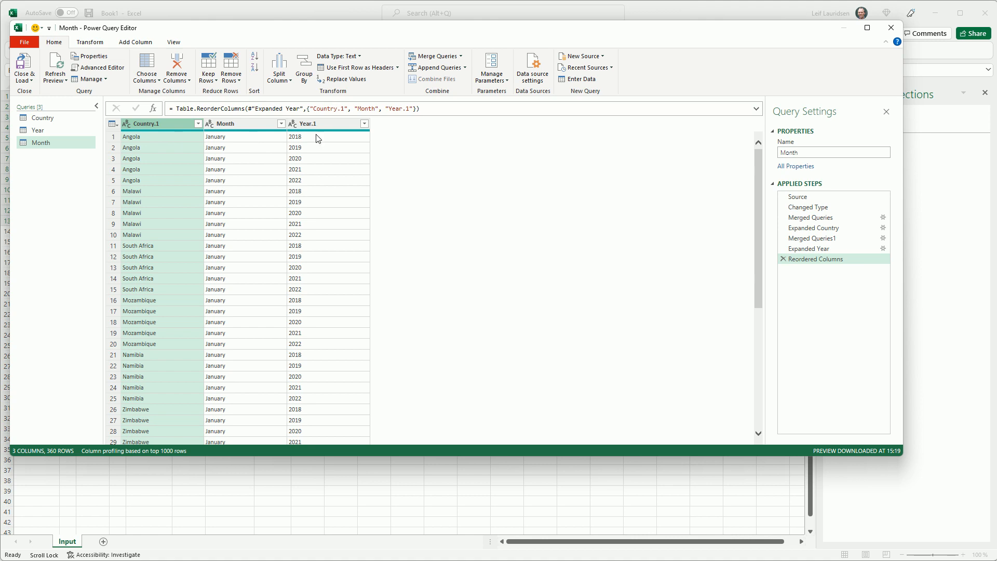
Examine the combined Country, Month and Year rows of the Month query through to the last row.
{"action": "left_click_drag", "start_coordinate": [757, 210], "coordinate": [756, 419]}
{"action": "left_click", "coordinate": [756, 423]}
{"action": "left_click", "coordinate": [758, 419]}
{"action": "left_click", "coordinate": [758, 419]}
{"action": "left_click", "coordinate": [758, 423]}
{"action": "left_click", "coordinate": [758, 426]}
{"action": "left_click", "coordinate": [759, 426]}
{"action": "left_click", "coordinate": [759, 430]}
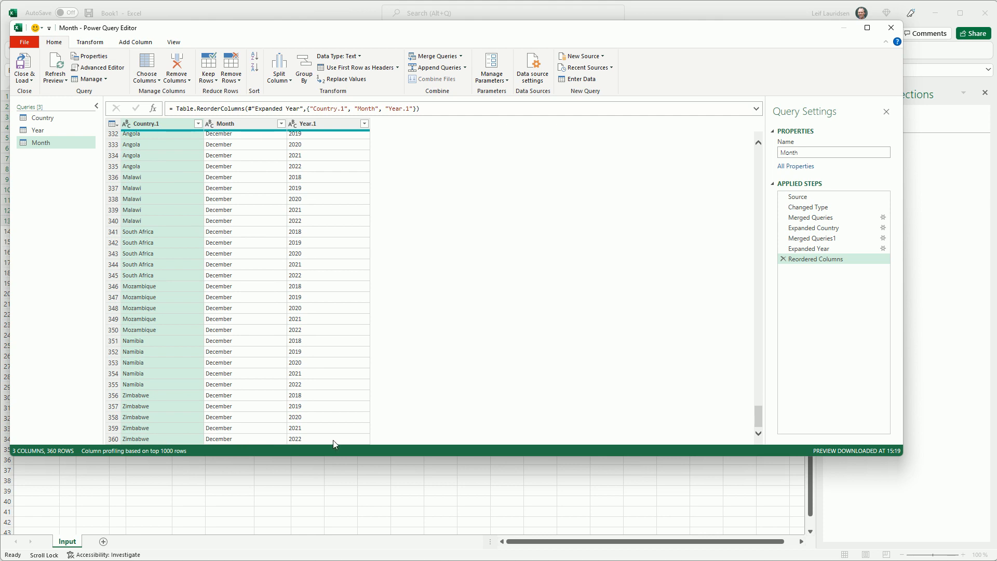
Close the query editor and load the Month query to a worksheet table, then inspect the first Year.1 value in C2.
{"action": "left_click", "coordinate": [30, 79]}
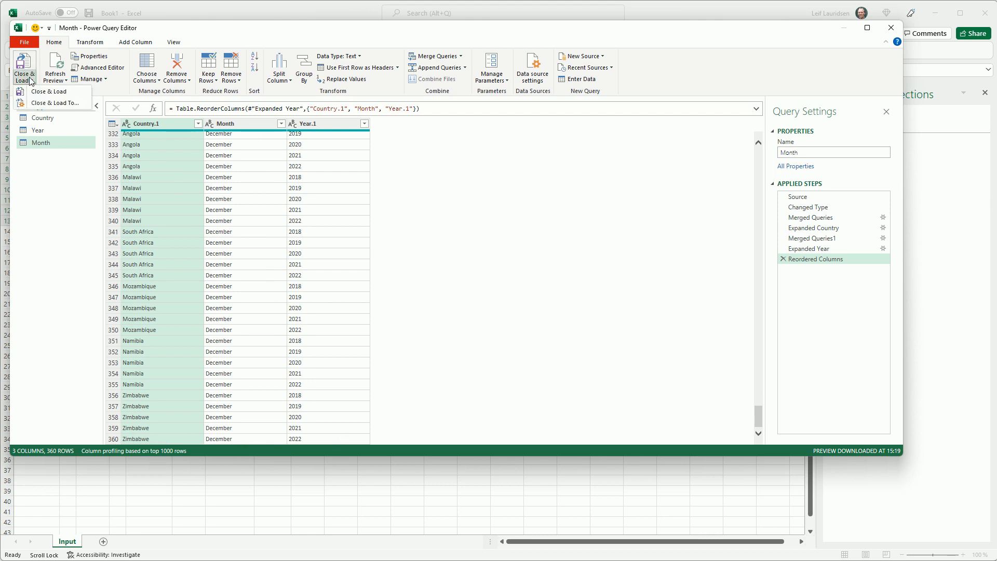
{"action": "left_click", "coordinate": [56, 93]}
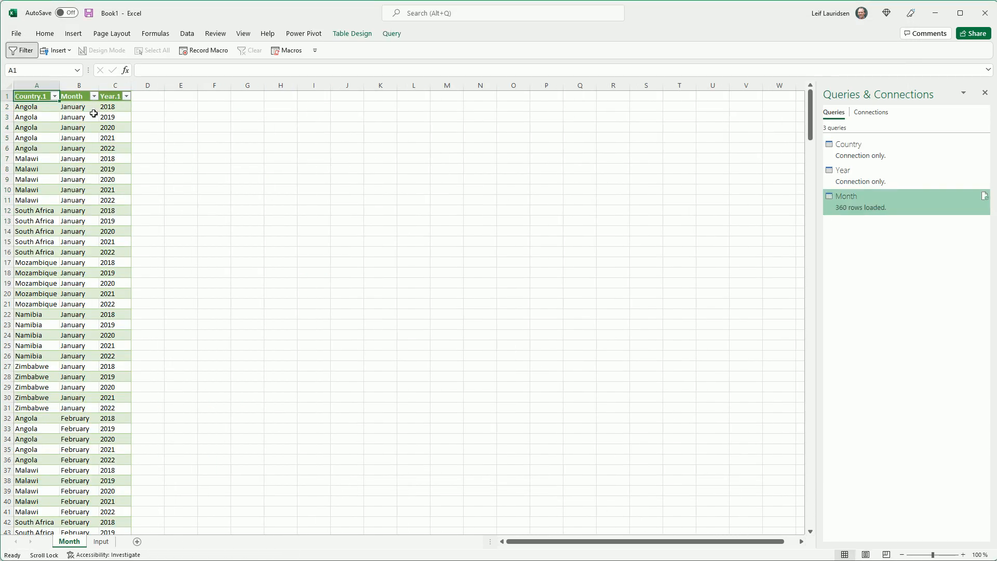
{"action": "left_click", "coordinate": [117, 106]}
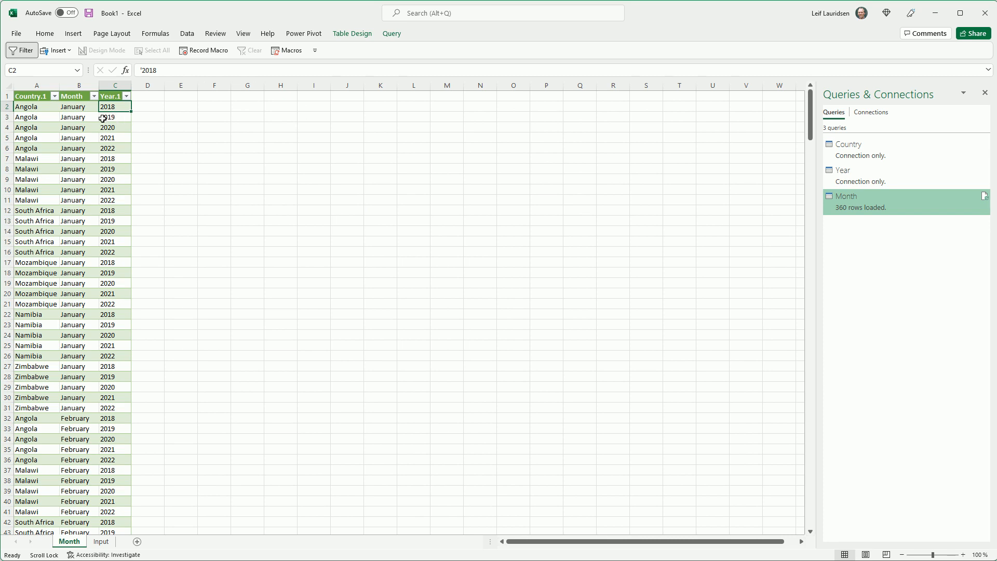
{"action": "left_click", "coordinate": [178, 118]}
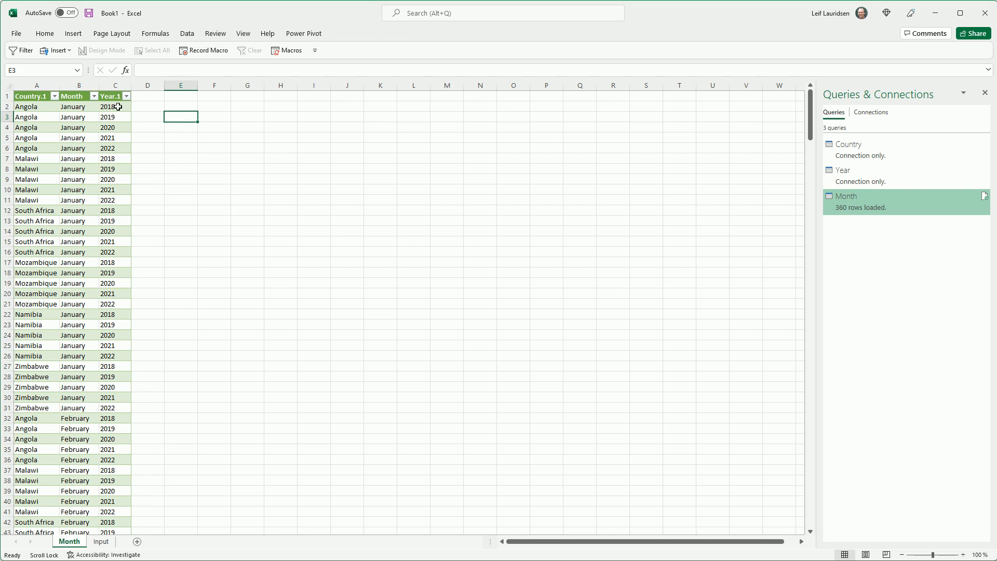